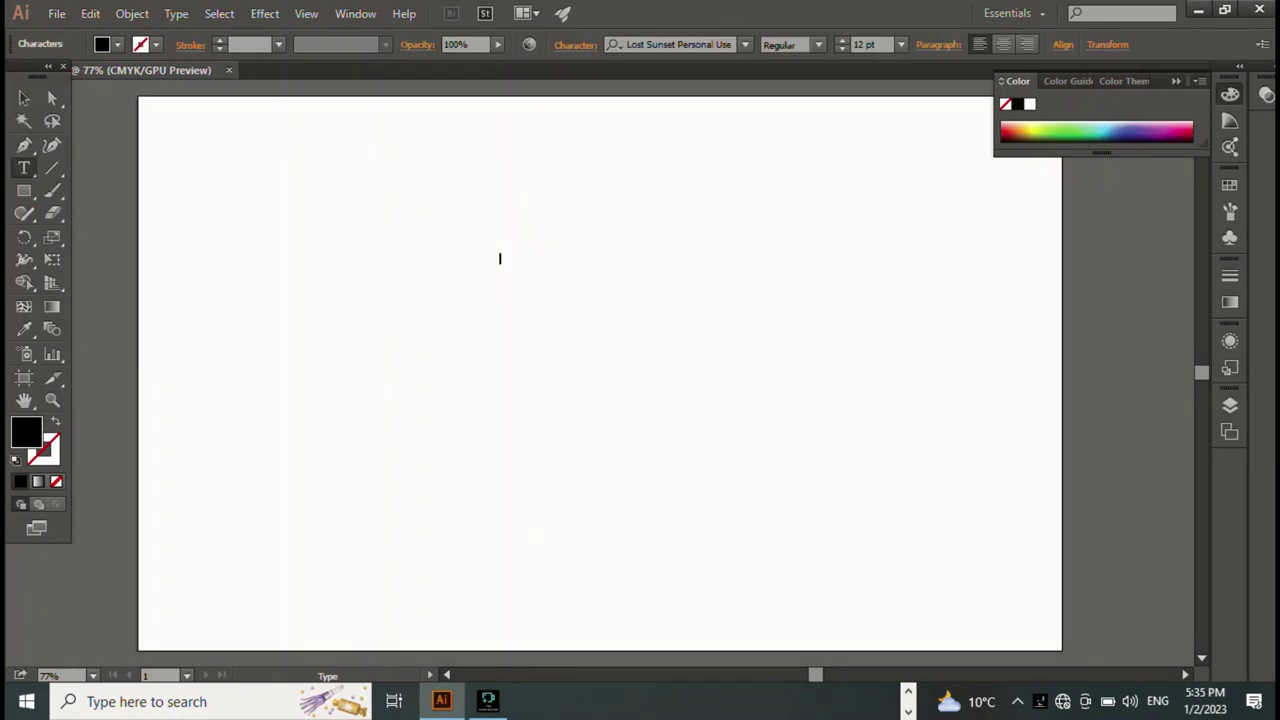
# Type 'THE DREAMER' in the Lost Sunset script font on the artboard
pyautogui.click(500, 258)
pyautogui.write('THE')
pyautogui.write(' PR')
pyautogui.write('MER')
pyautogui.press('Escape')
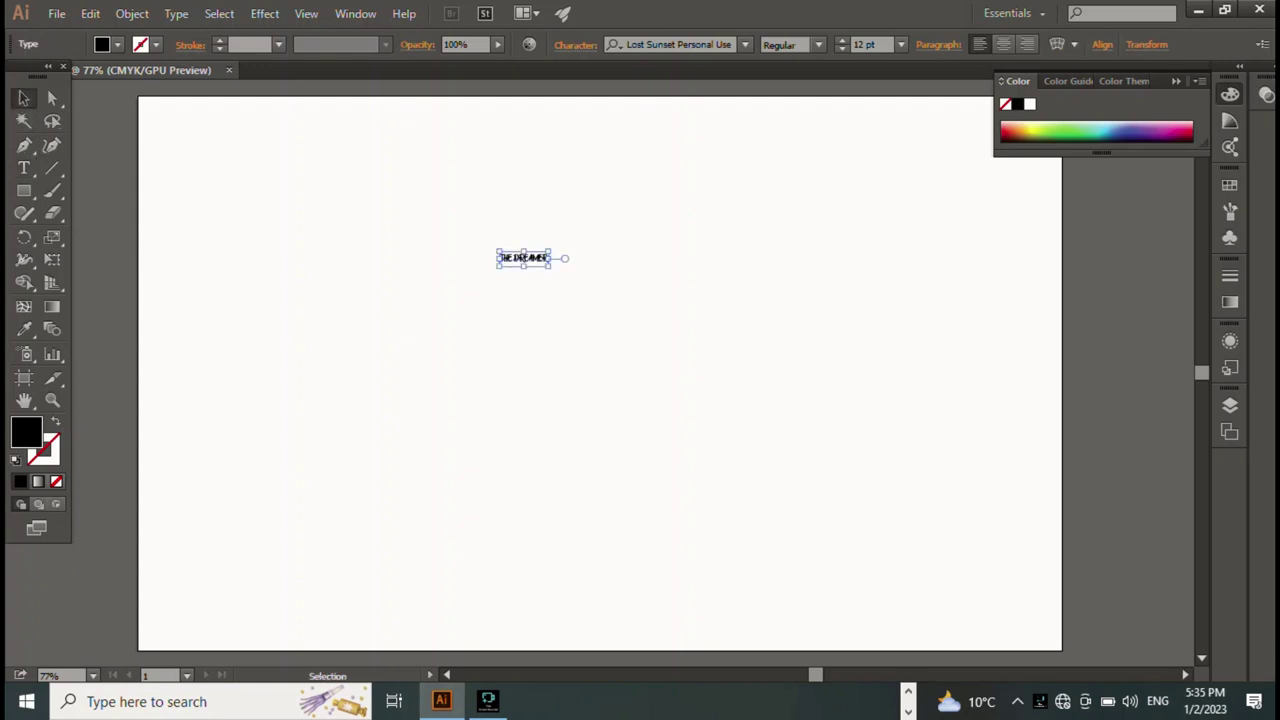
# Enlarge the text to about 189 pt and centre it across the artboard
pyautogui.moveTo(550, 266); pyautogui.dragTo(988, 385)
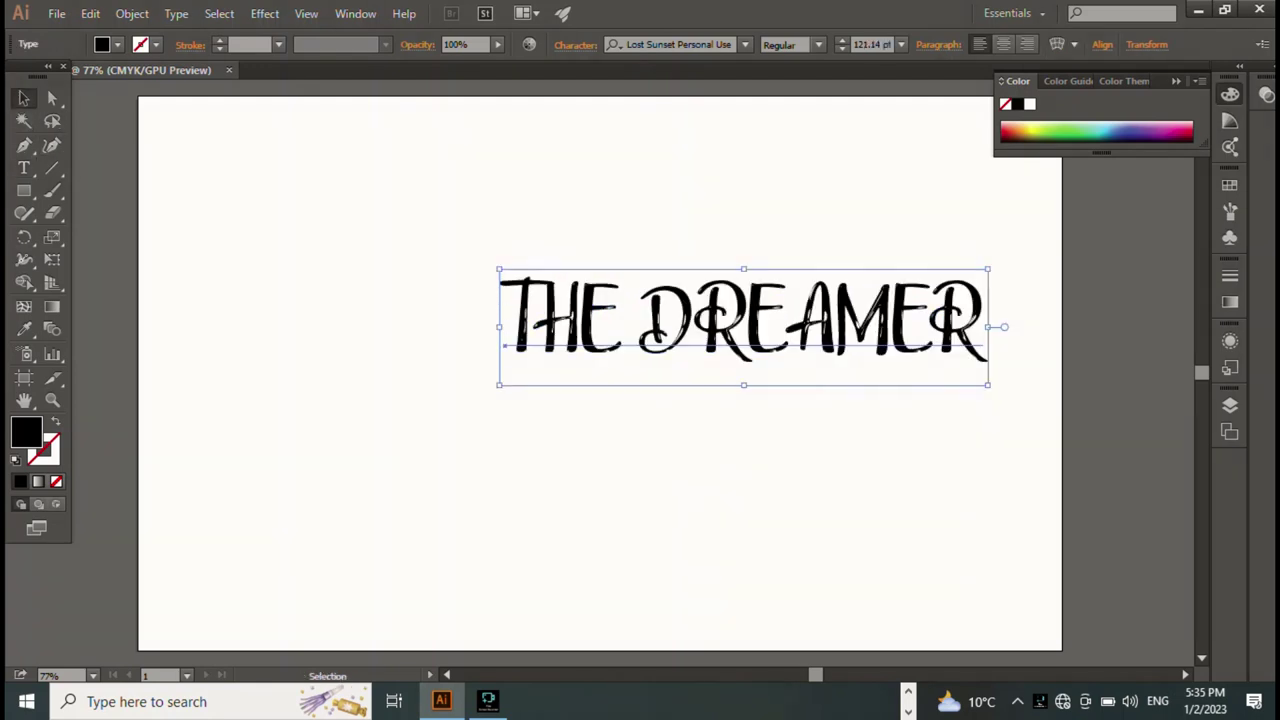
pyautogui.moveTo(740, 325); pyautogui.dragTo(553, 305)
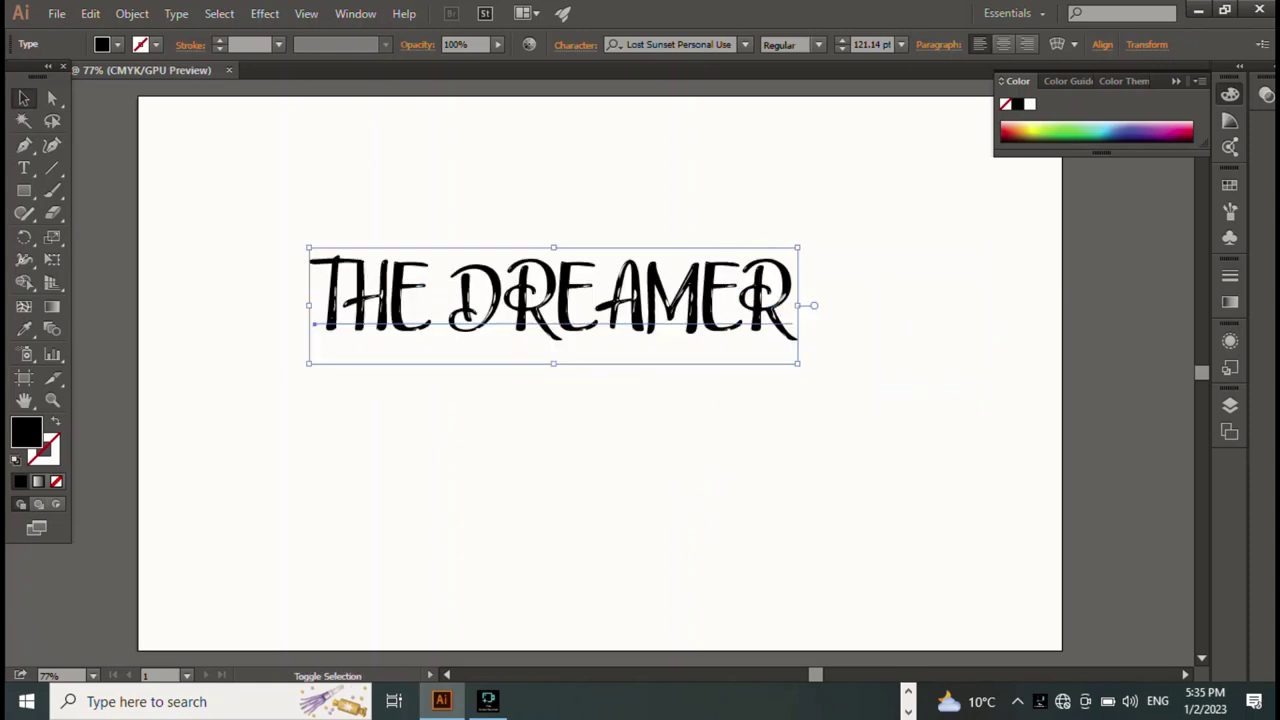
pyautogui.moveTo(797, 363); pyautogui.dragTo(1070, 428)
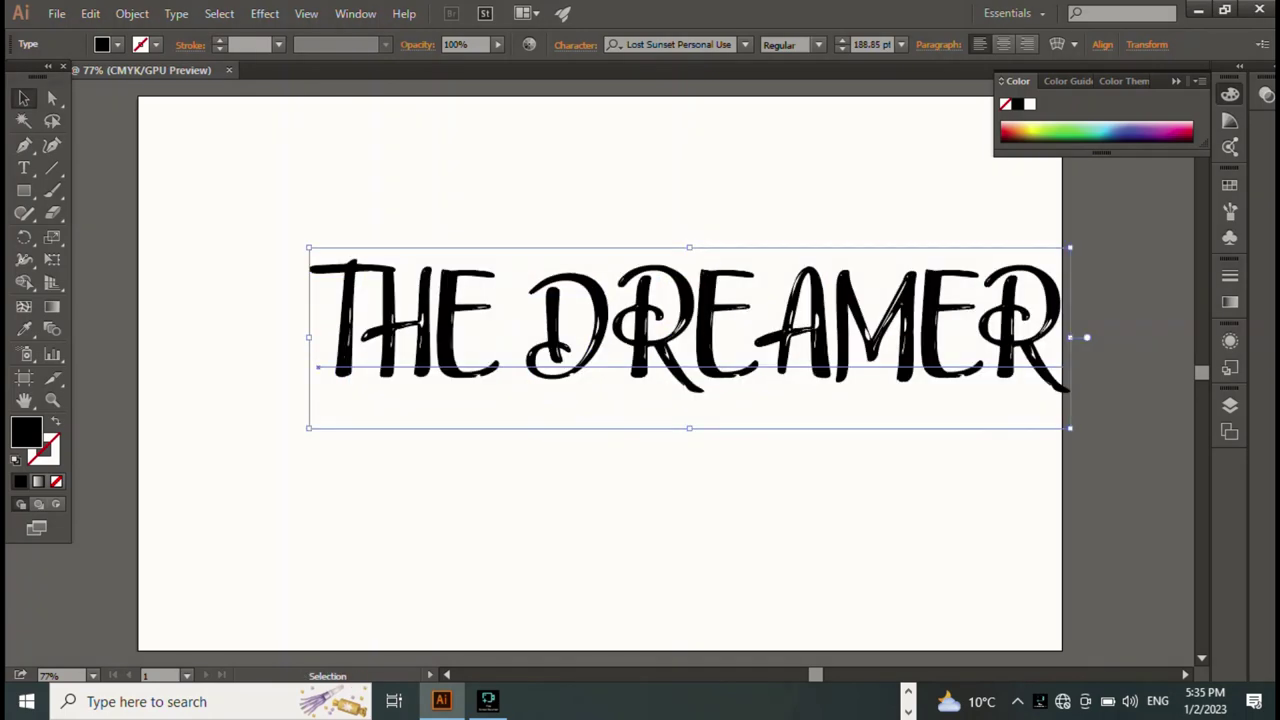
pyautogui.moveTo(690, 330); pyautogui.dragTo(608, 350)
pyautogui.hotkey('ctrl', 'shift', 'a')
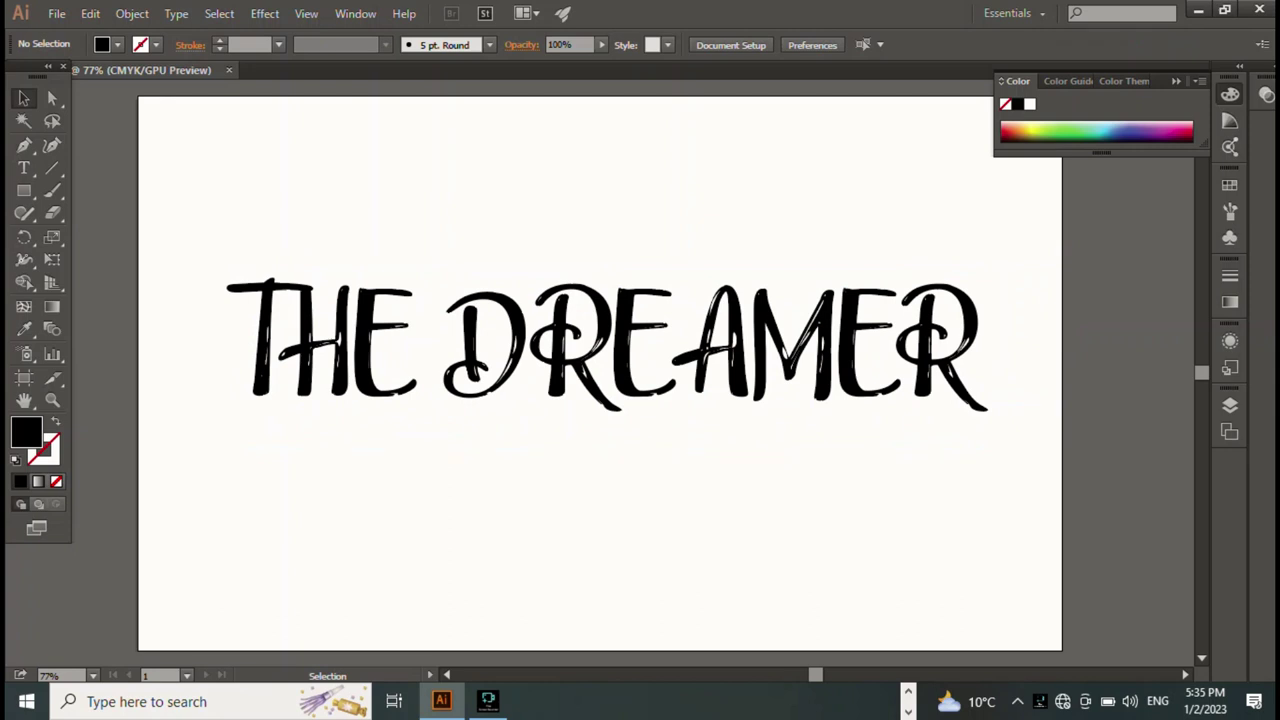
# Scale THE DREAMER down to 54.2 pt and place it on the artboard's right side
pyautogui.press('p')
pyautogui.click(24, 146)
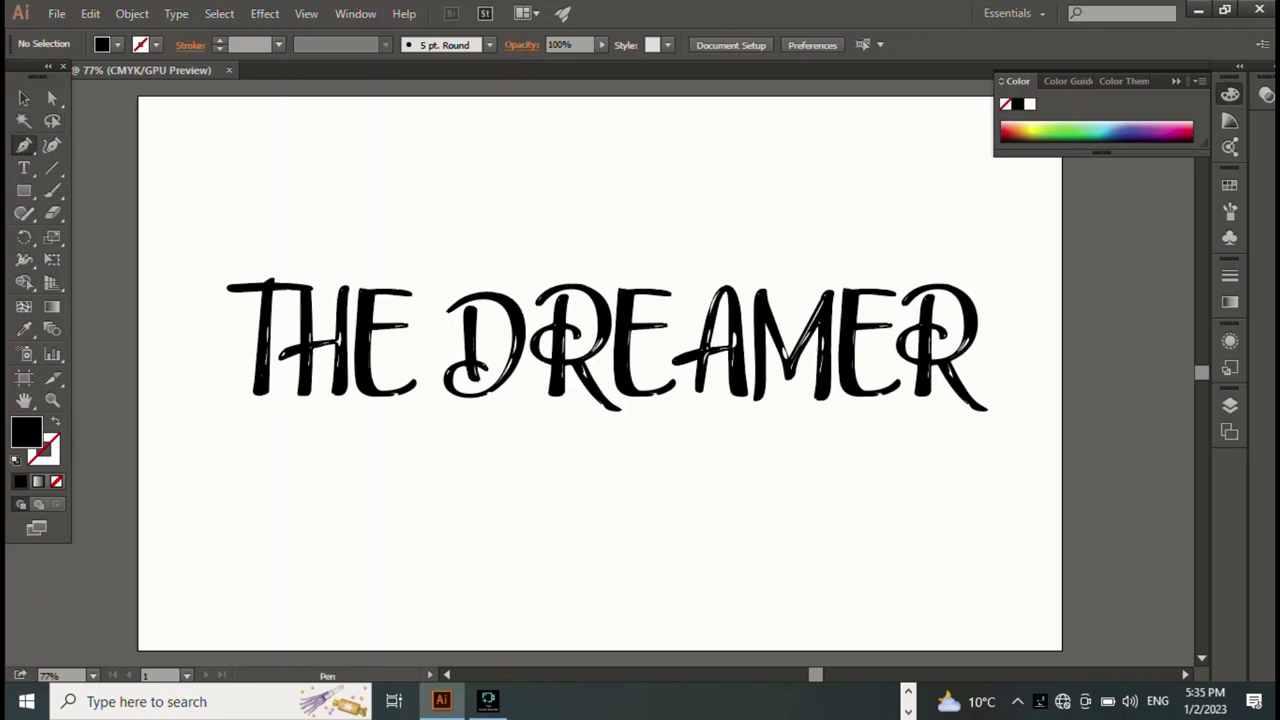
pyautogui.click(24, 97)
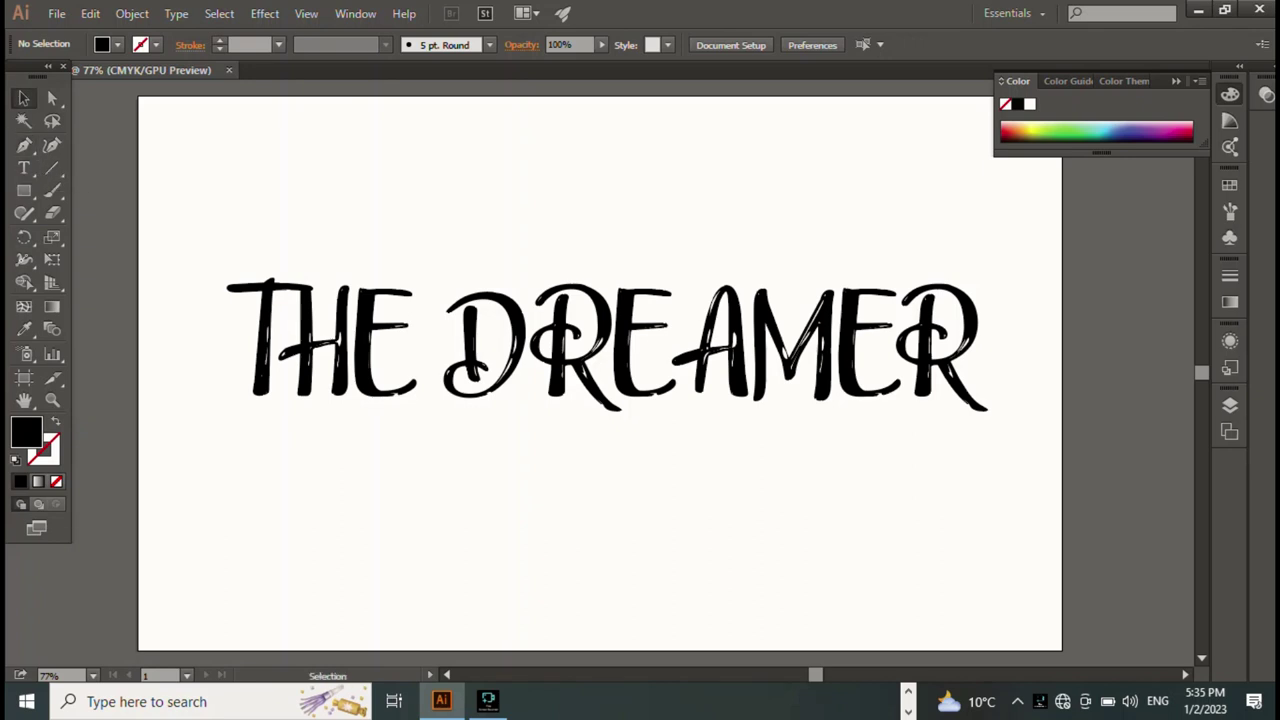
pyautogui.hotkey('ctrl', 'a')
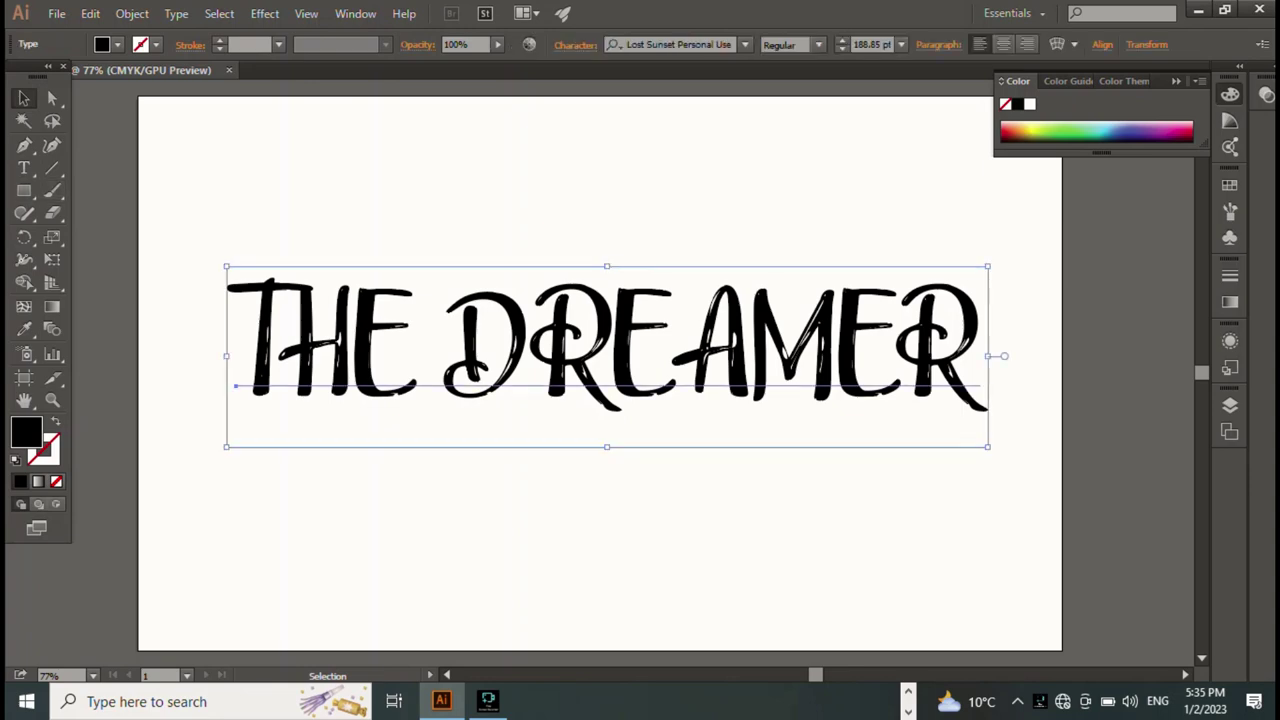
pyautogui.moveTo(987, 447); pyautogui.dragTo(447, 318)
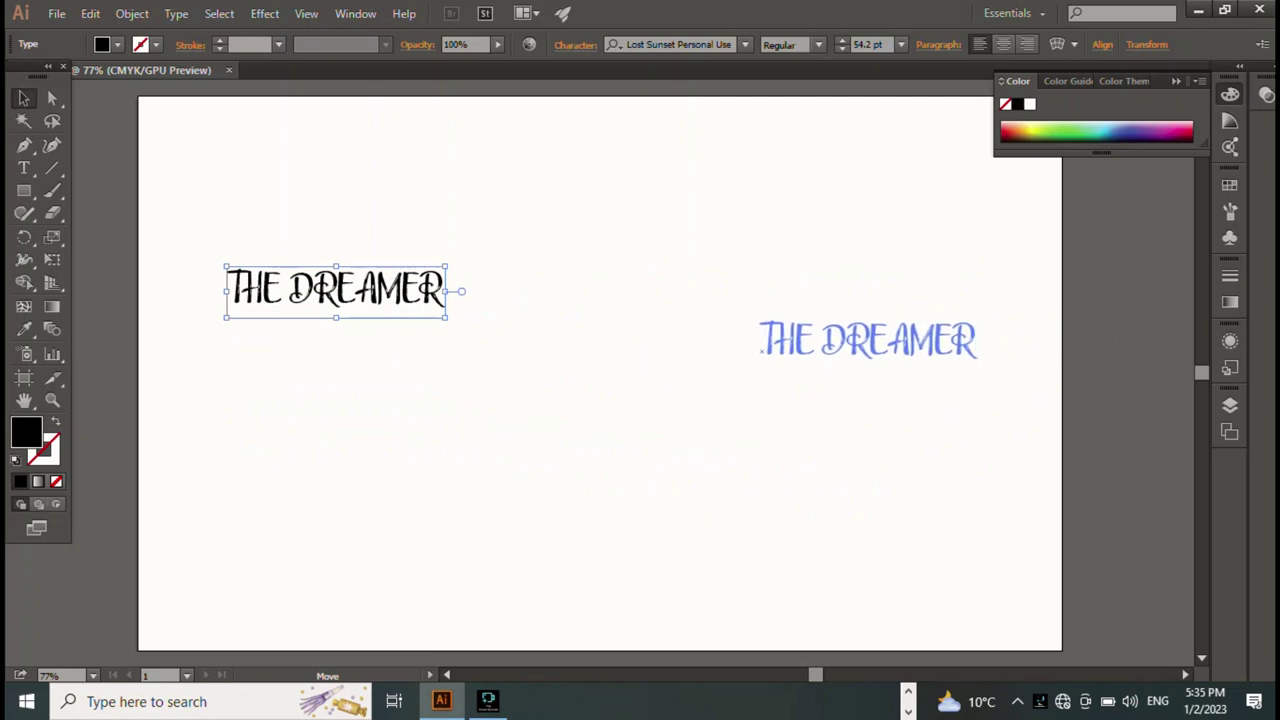
pyautogui.moveTo(335, 290); pyautogui.dragTo(867, 341)
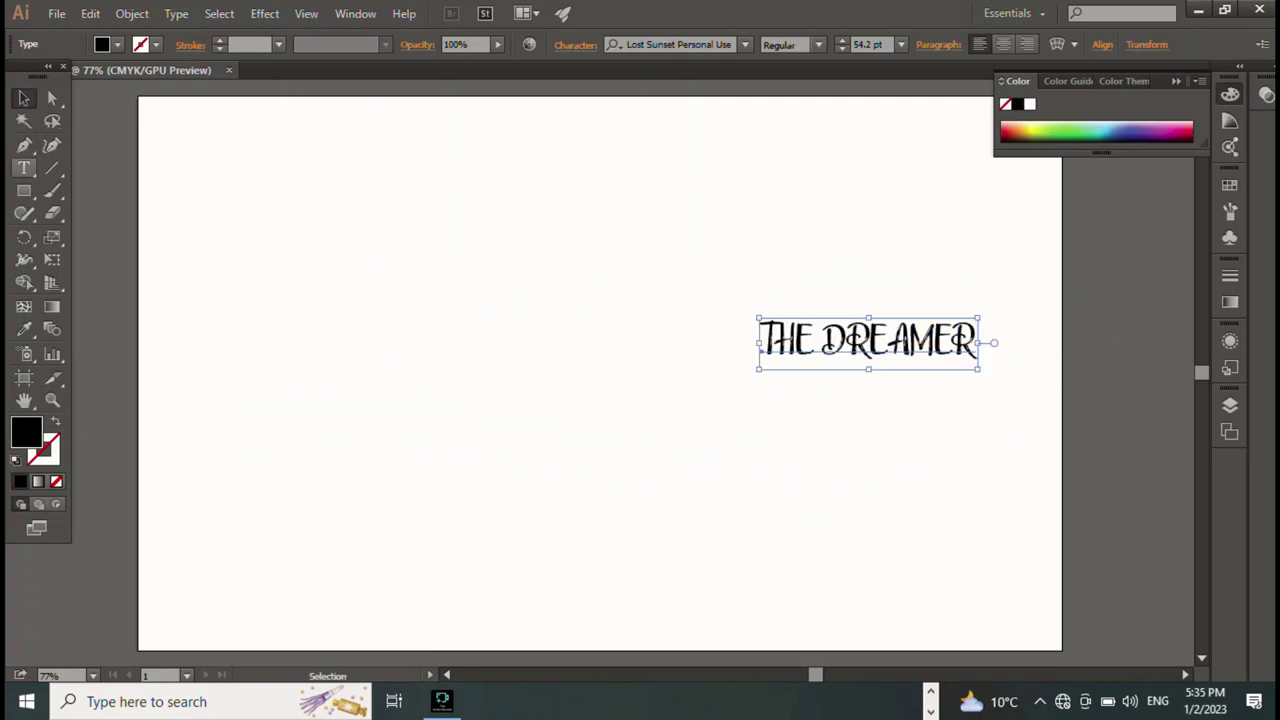
pyautogui.click(24, 190)
# Draw a black square on the left of the artboard
pyautogui.moveTo(320, 174); pyautogui.dragTo(526, 380)
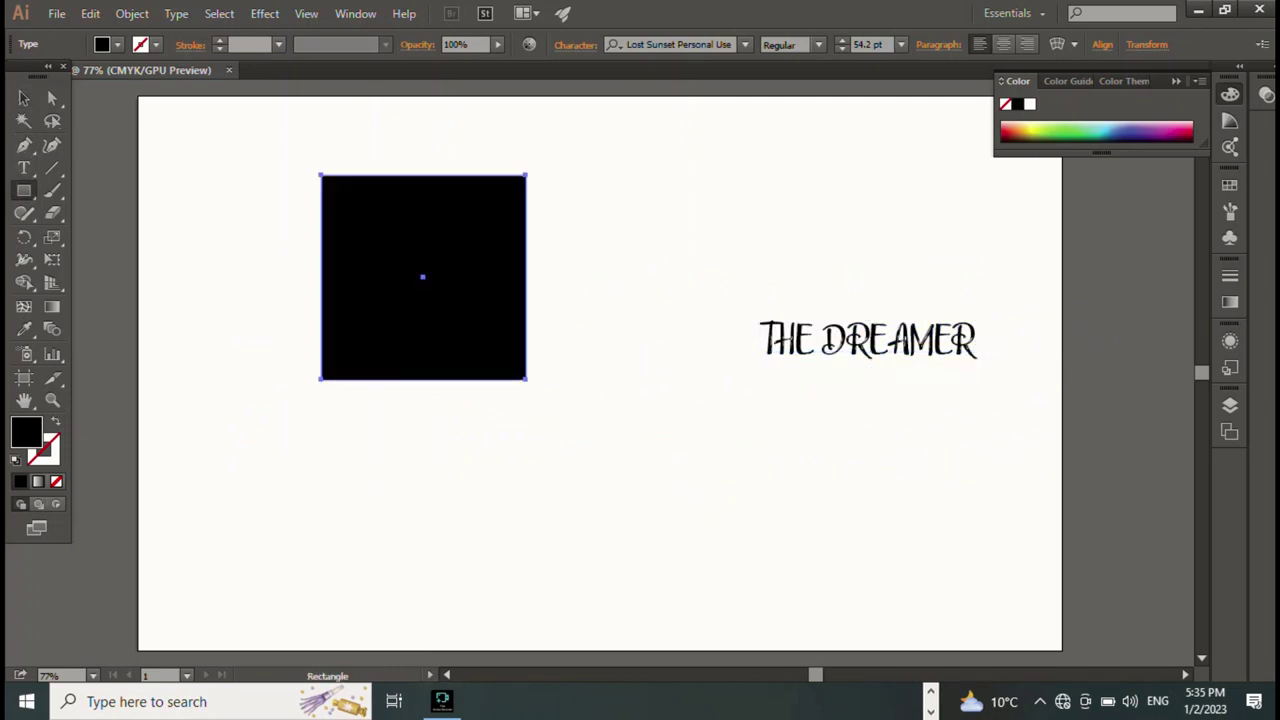
pyautogui.press('v')
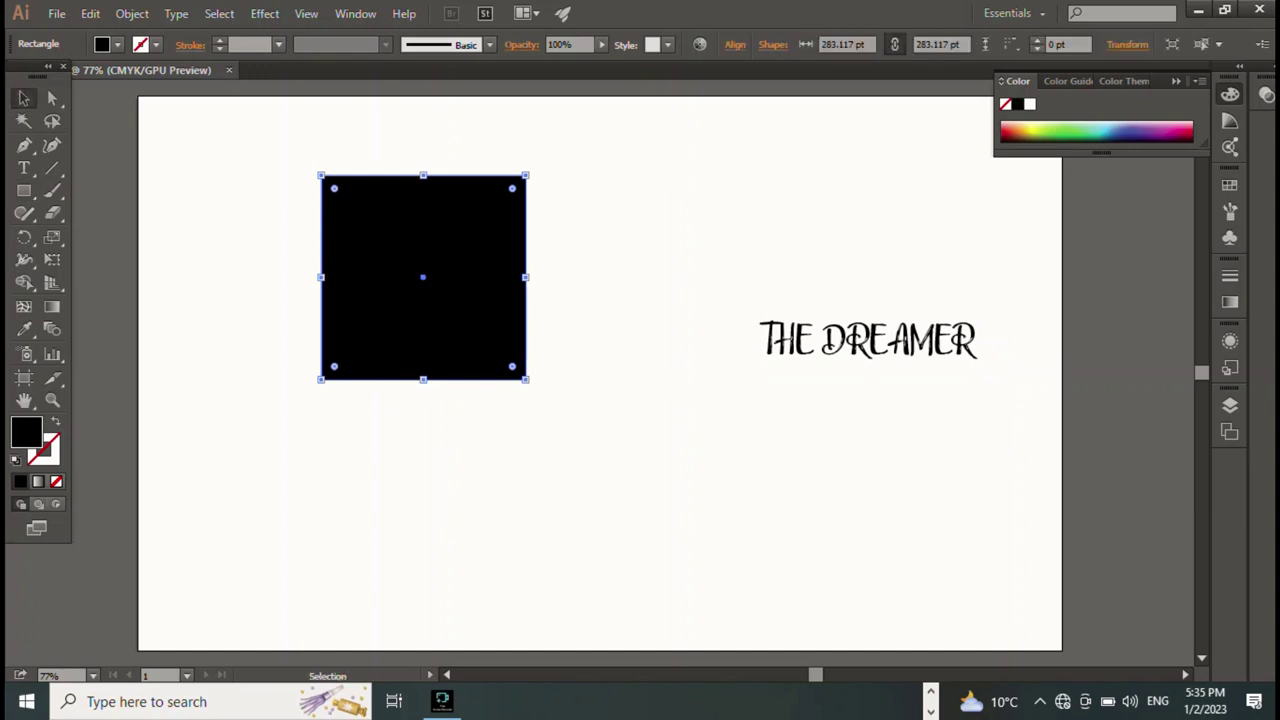
pyautogui.hotkey('ctrl', 'shift', 'a')
pyautogui.click(423, 277)
# Add two slightly offset copies of the square, then rotate all three 45°
pyautogui.moveTo(423, 277)
pyautogui.mouseDown()
pyautogui.moveTo(382, 260)
pyautogui.moveTo(430, 309)
pyautogui.mouseUp()
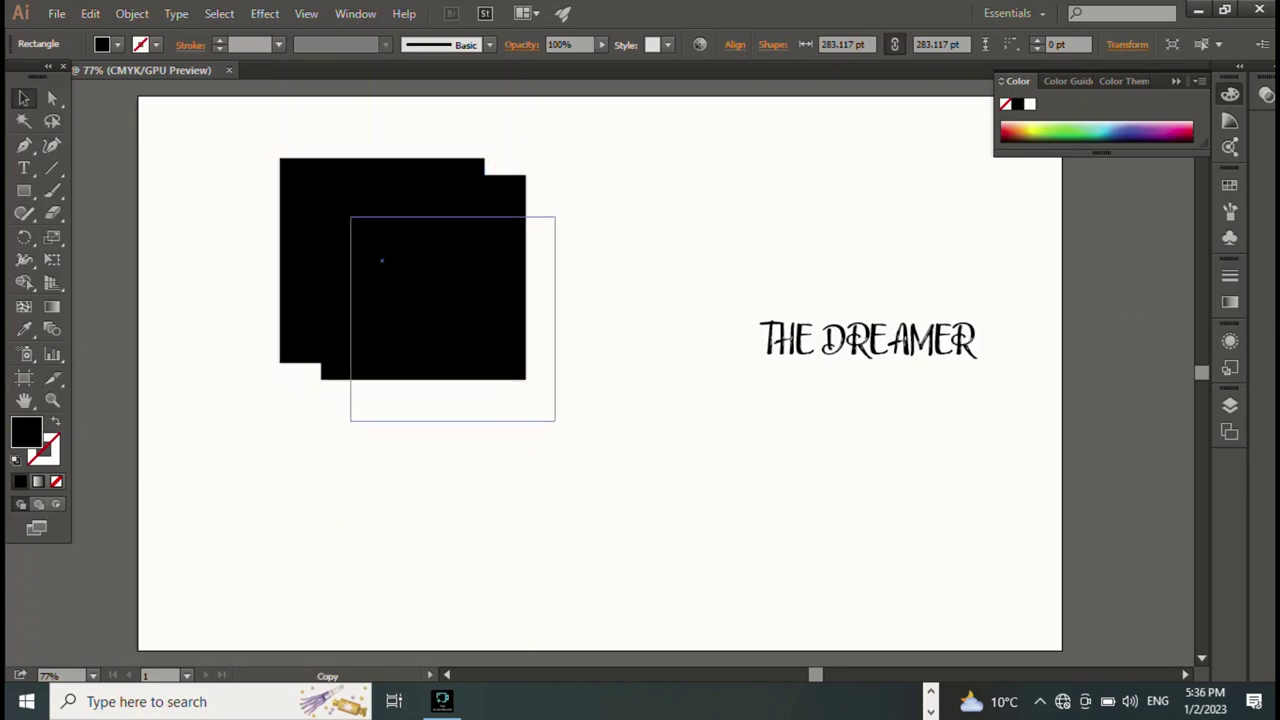
pyautogui.moveTo(381, 260); pyautogui.dragTo(403, 269)
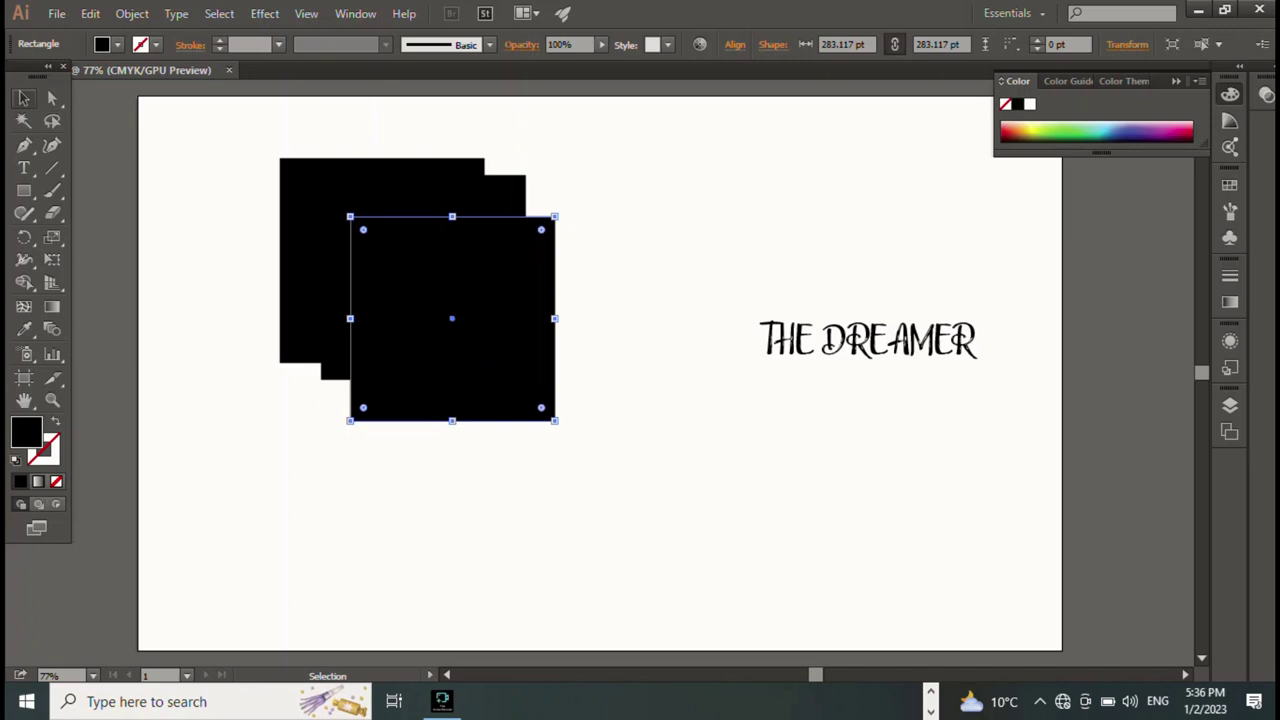
pyautogui.moveTo(596, 137); pyautogui.dragTo(480, 228)
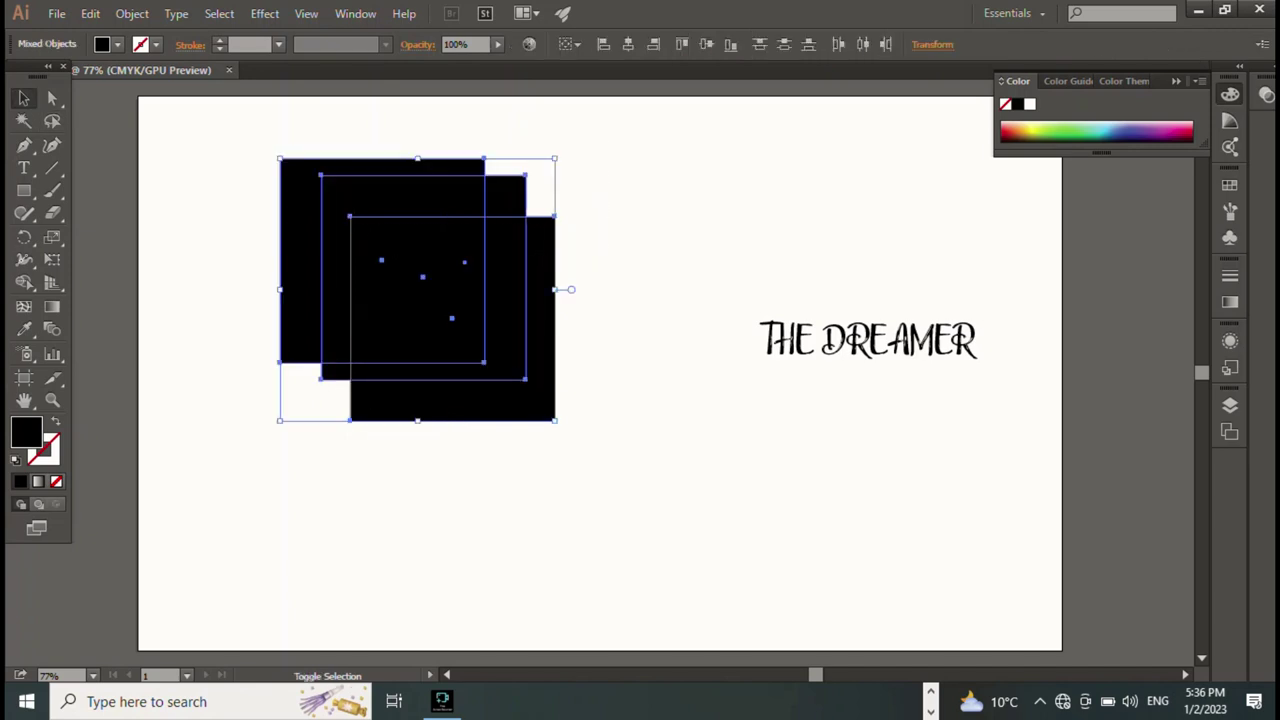
pyautogui.moveTo(563, 150); pyautogui.dragTo(615, 294)
# Check the rotated diamond stack, then select only the bottom diamond
pyautogui.click(524, 397)
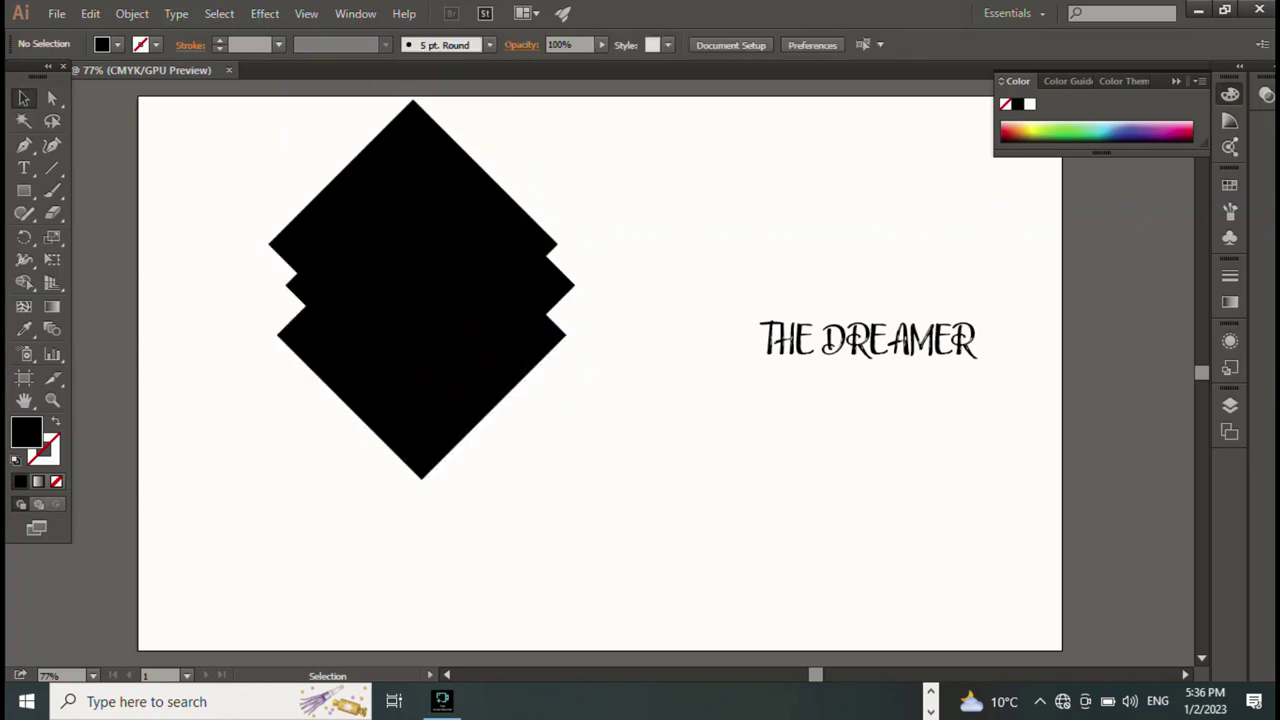
pyautogui.click(514, 388)
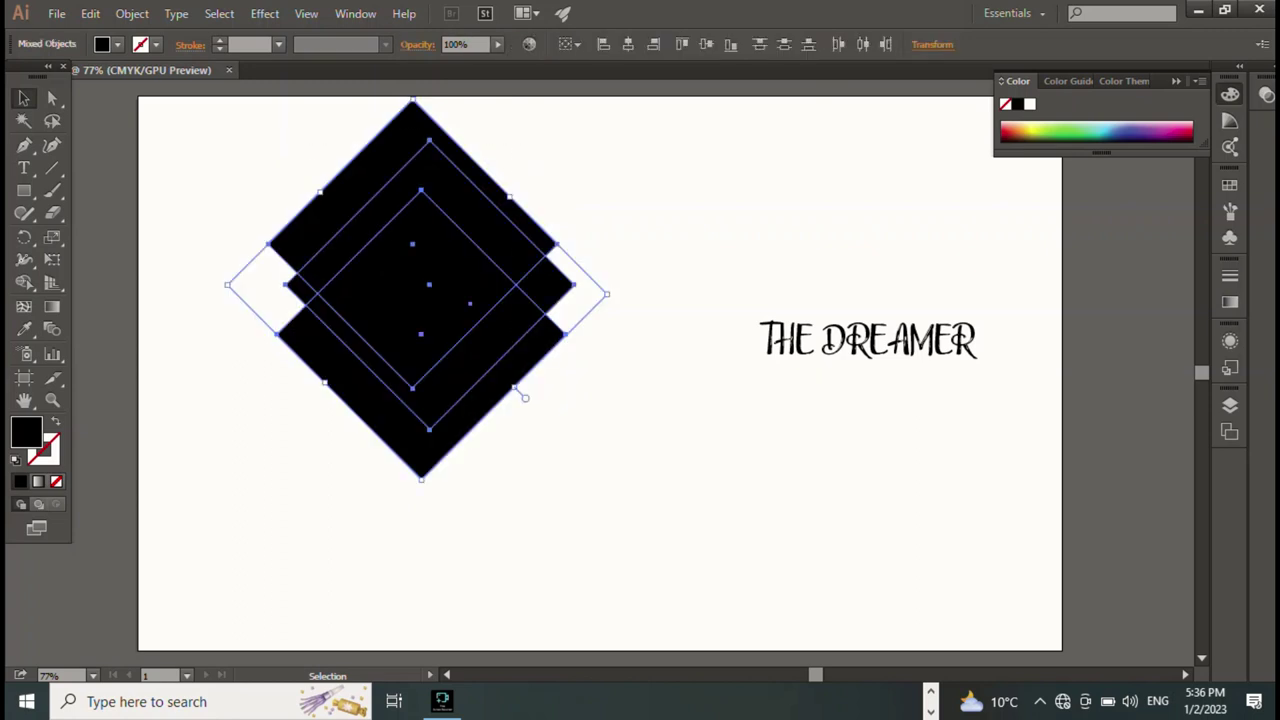
pyautogui.click(524, 397)
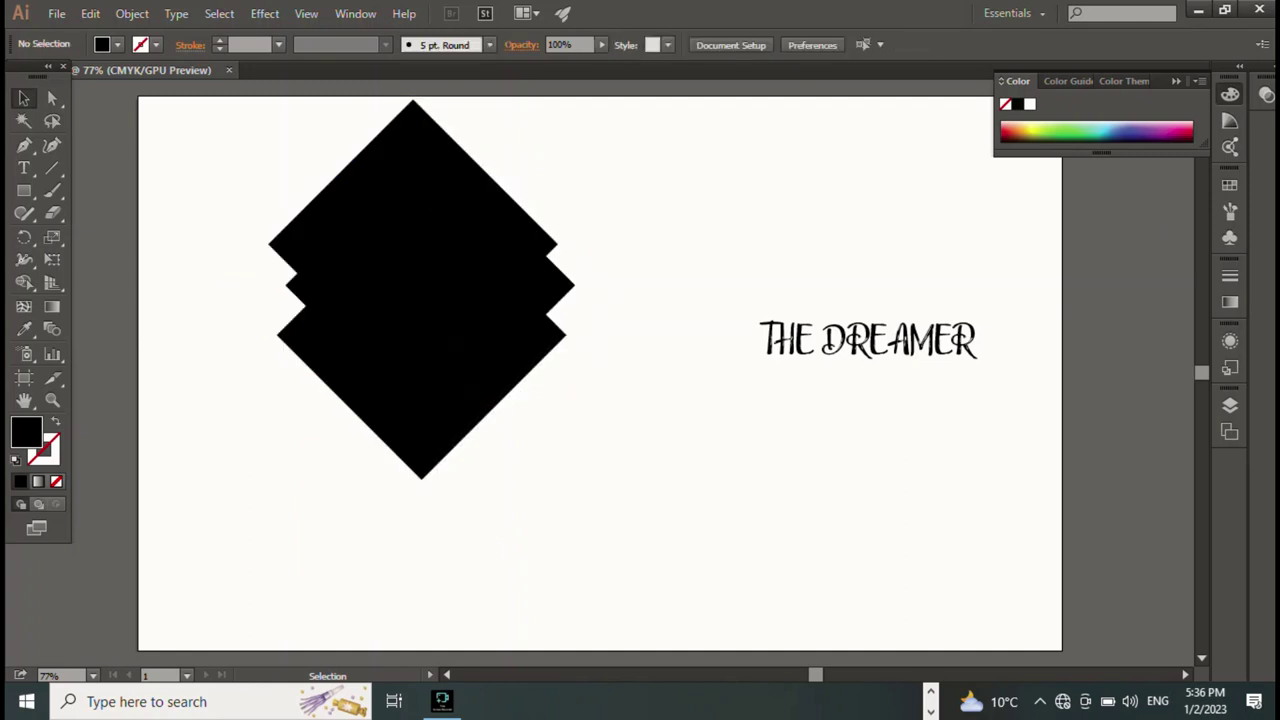
pyautogui.click(480, 400)
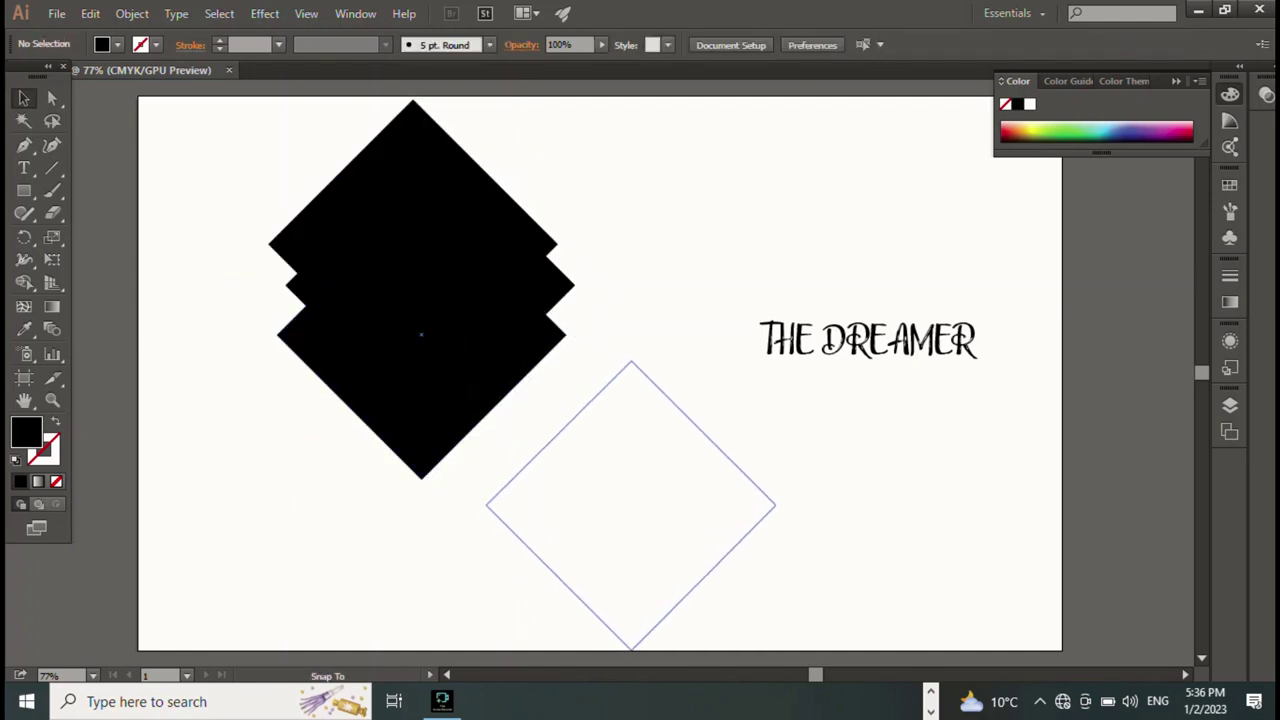
# Offset the bottom diamond down-right, trying then undoing horizontal centre alignment of all three
pyautogui.moveTo(421, 334)
pyautogui.mouseDown()
pyautogui.moveTo(640, 492)
pyautogui.moveTo(611, 500)
pyautogui.mouseUp()
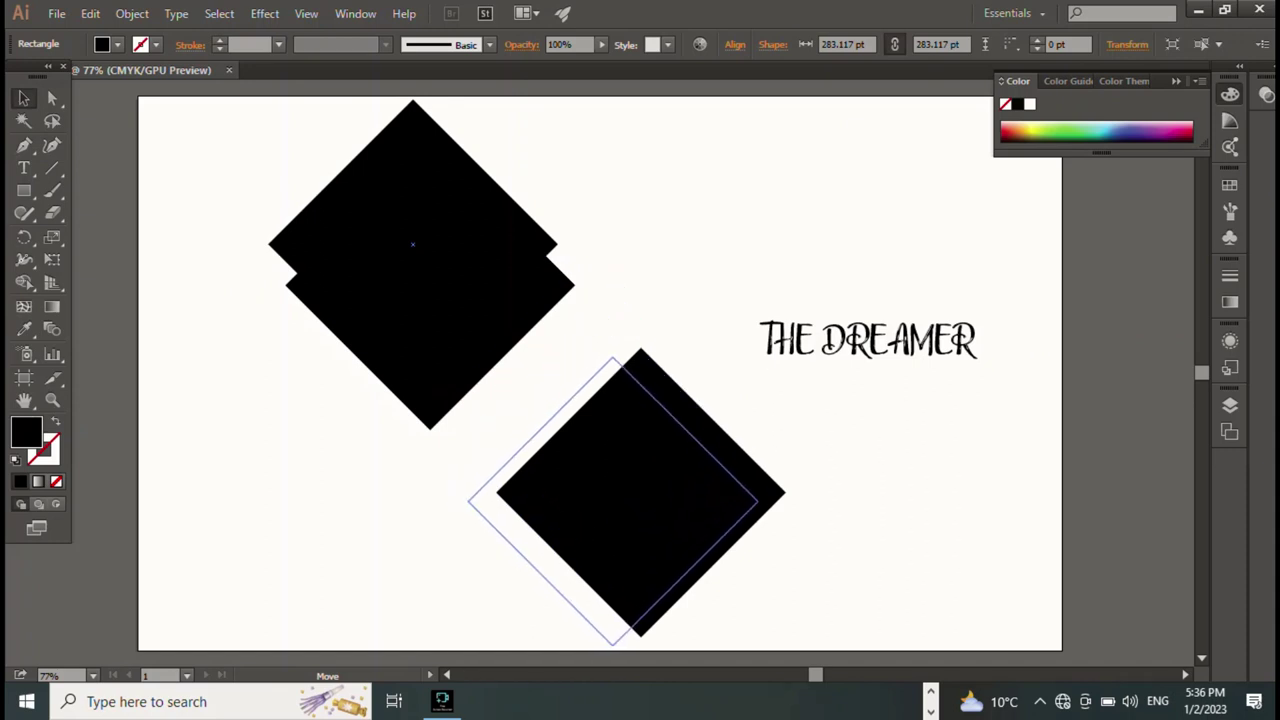
pyautogui.moveTo(611, 500)
pyautogui.mouseDown()
pyautogui.moveTo(622, 494)
pyautogui.moveTo(587, 508)
pyautogui.moveTo(596, 498)
pyautogui.mouseUp()
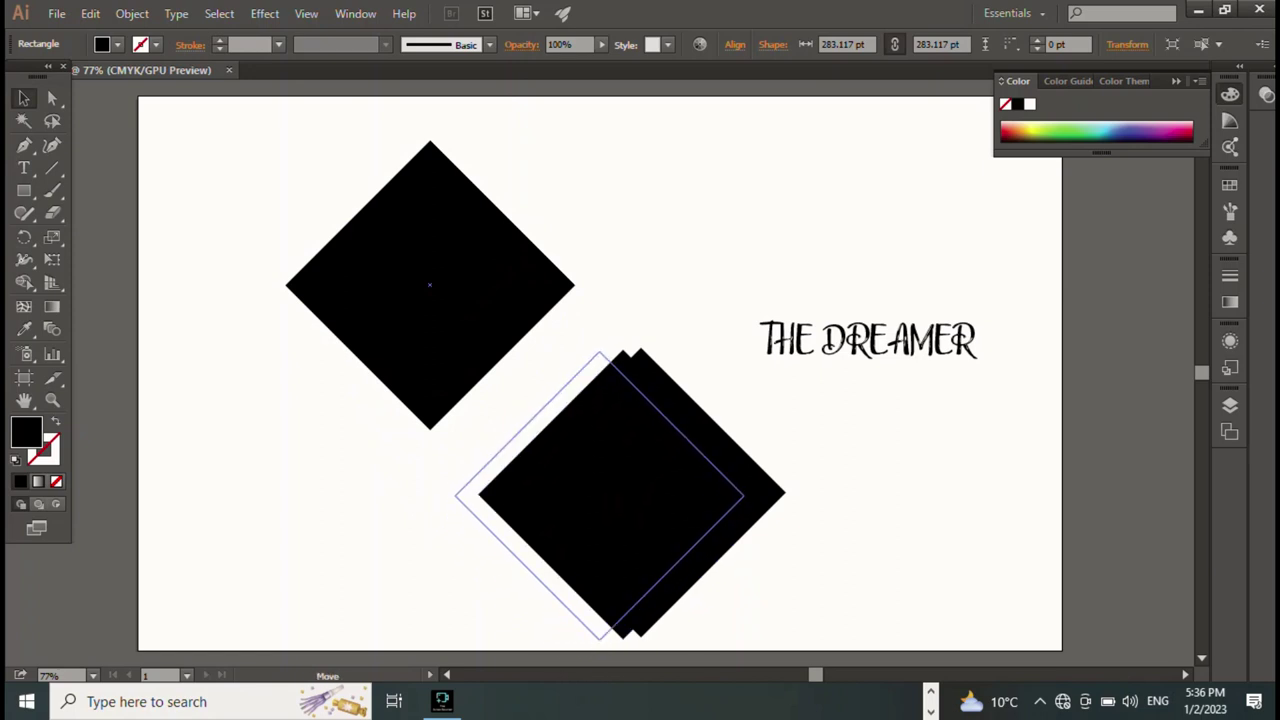
pyautogui.moveTo(596, 498); pyautogui.dragTo(601, 494)
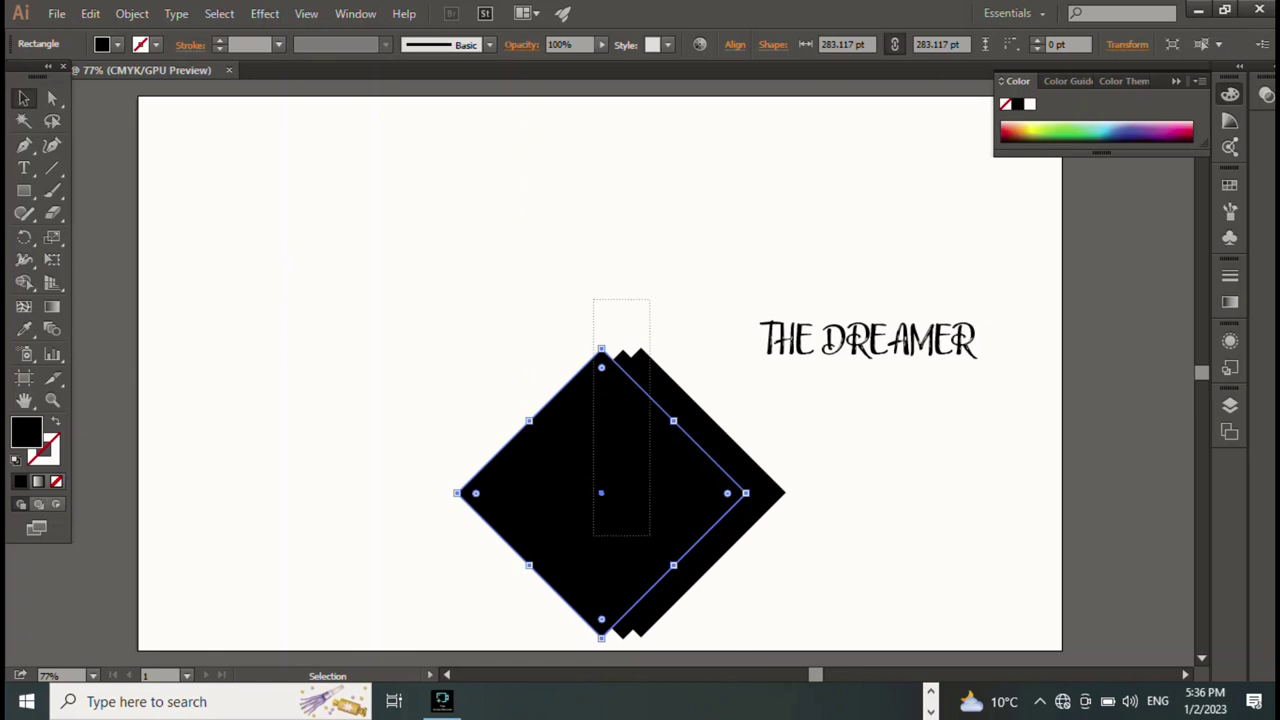
pyautogui.moveTo(646, 298); pyautogui.dragTo(592, 510)
pyautogui.click(798, 44)
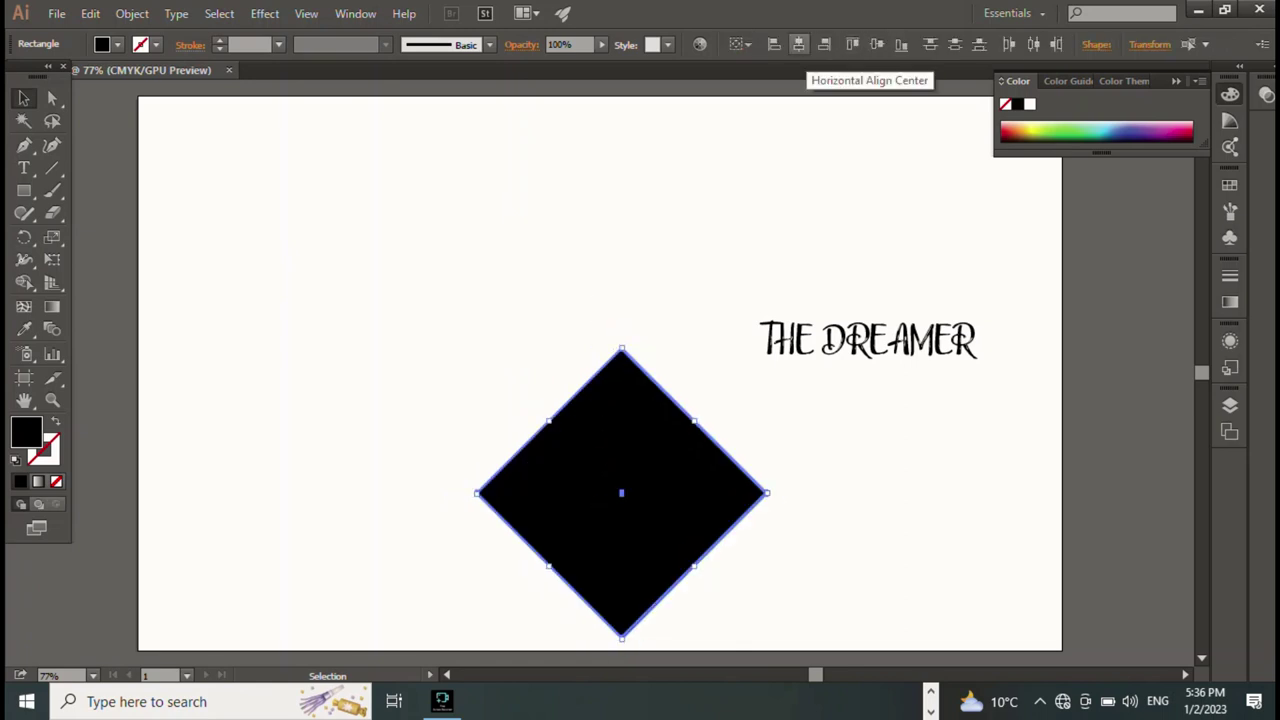
pyautogui.hotkey('ctrl', 'z')
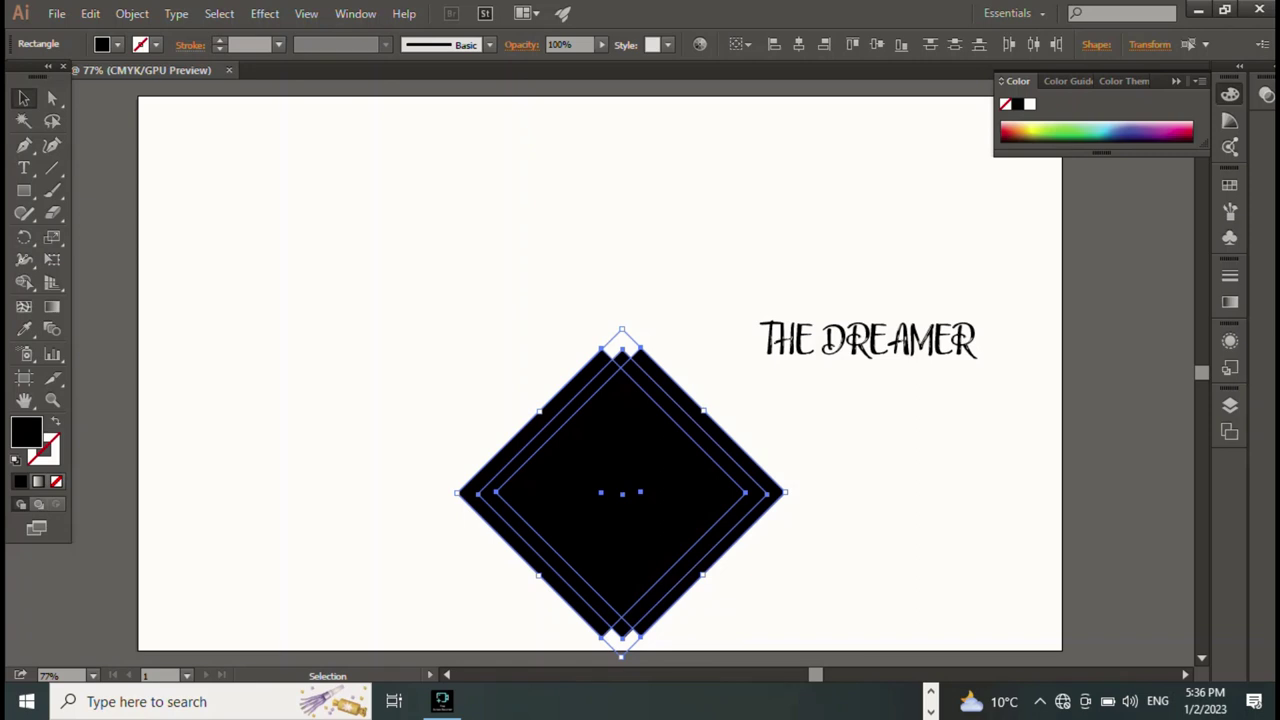
# Give all three diamonds no fill, a black stroke, and a heavier stroke weight
pyautogui.hotkey('ctrl', 'shift', 'a')
pyautogui.moveTo(550, 342); pyautogui.dragTo(720, 530)
pyautogui.click(117, 44)
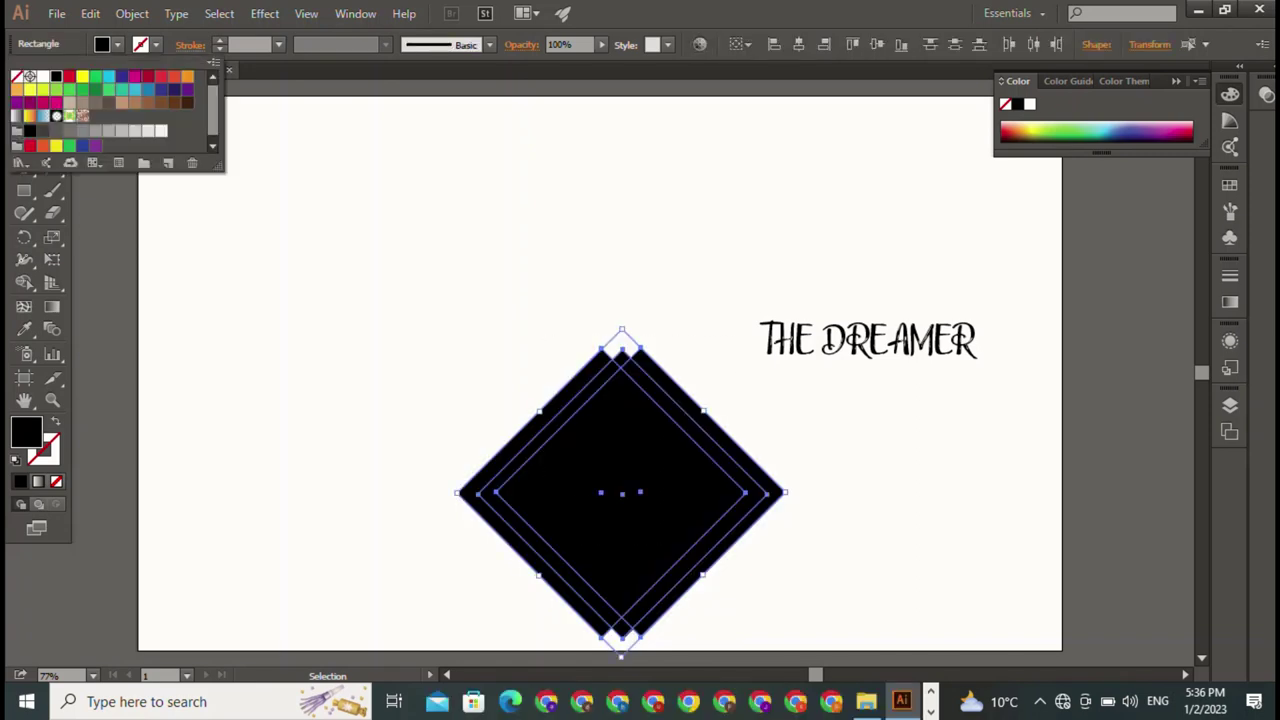
pyautogui.click(16, 76)
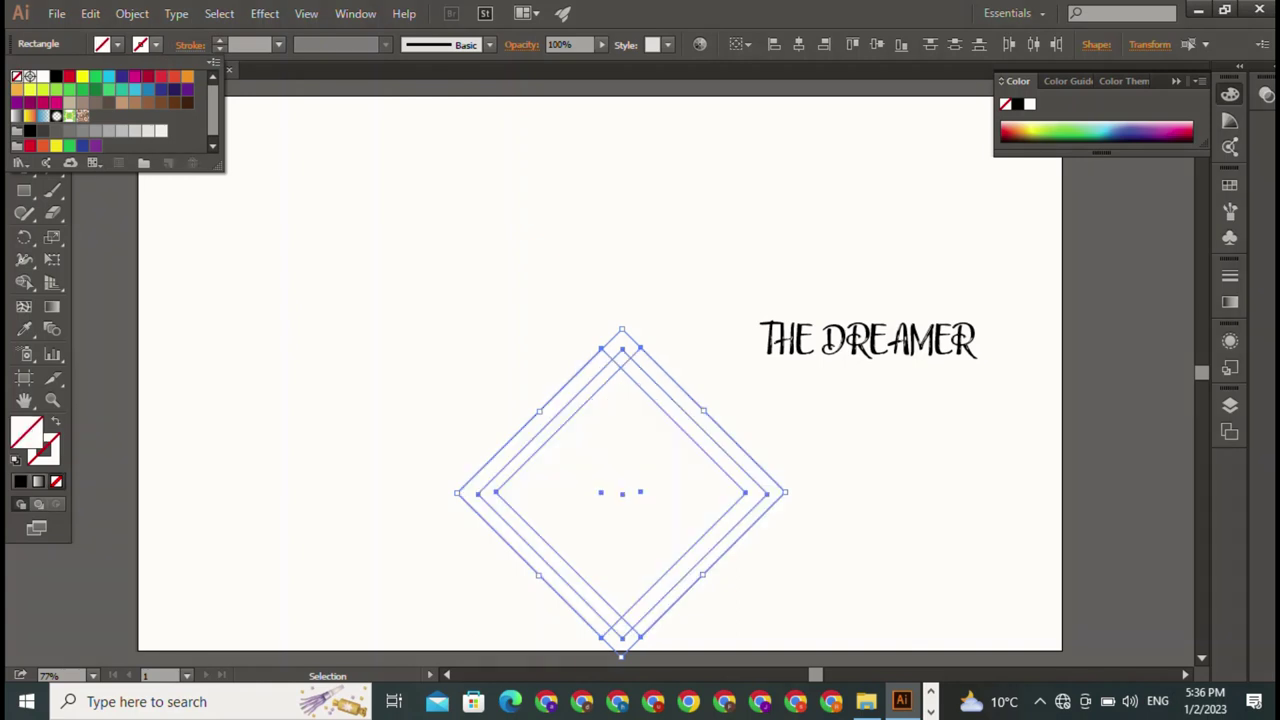
pyautogui.click(155, 44)
pyautogui.click(155, 44)
pyautogui.click(56, 76)
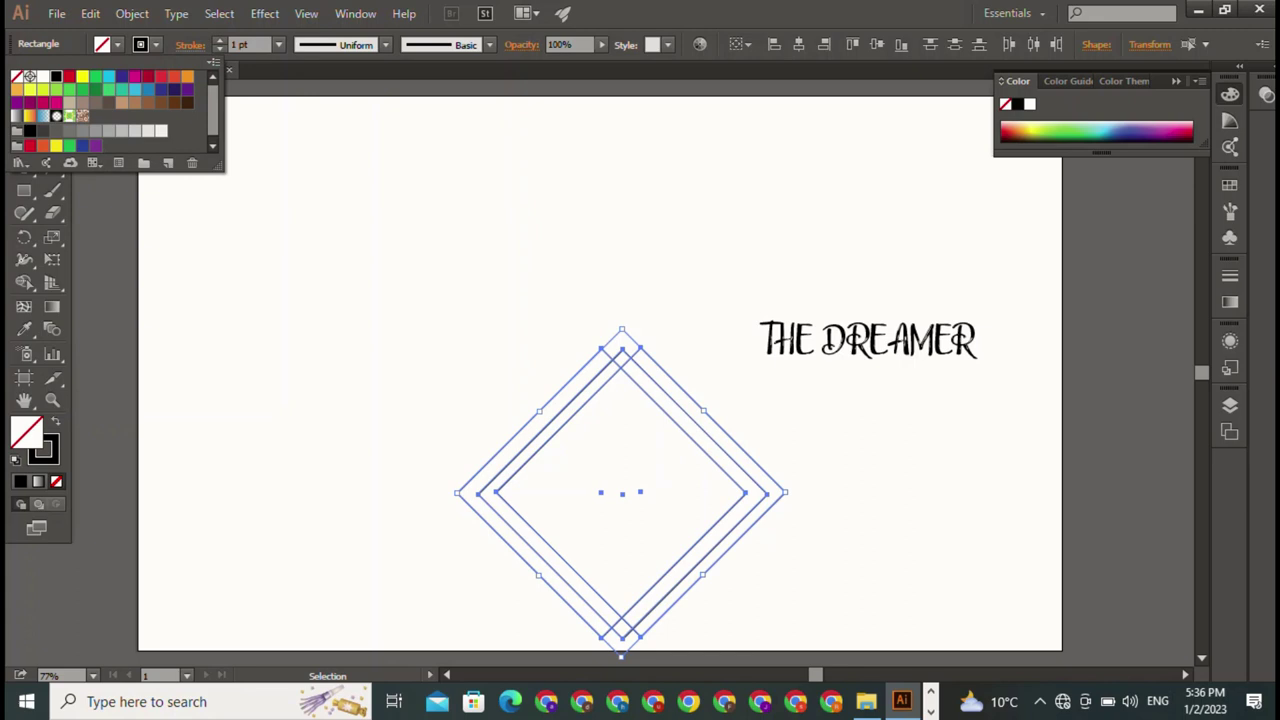
pyautogui.click(219, 40)
# Thicken the diamond strokes to 4 pt and move the frame up and left
pyautogui.click(219, 40)
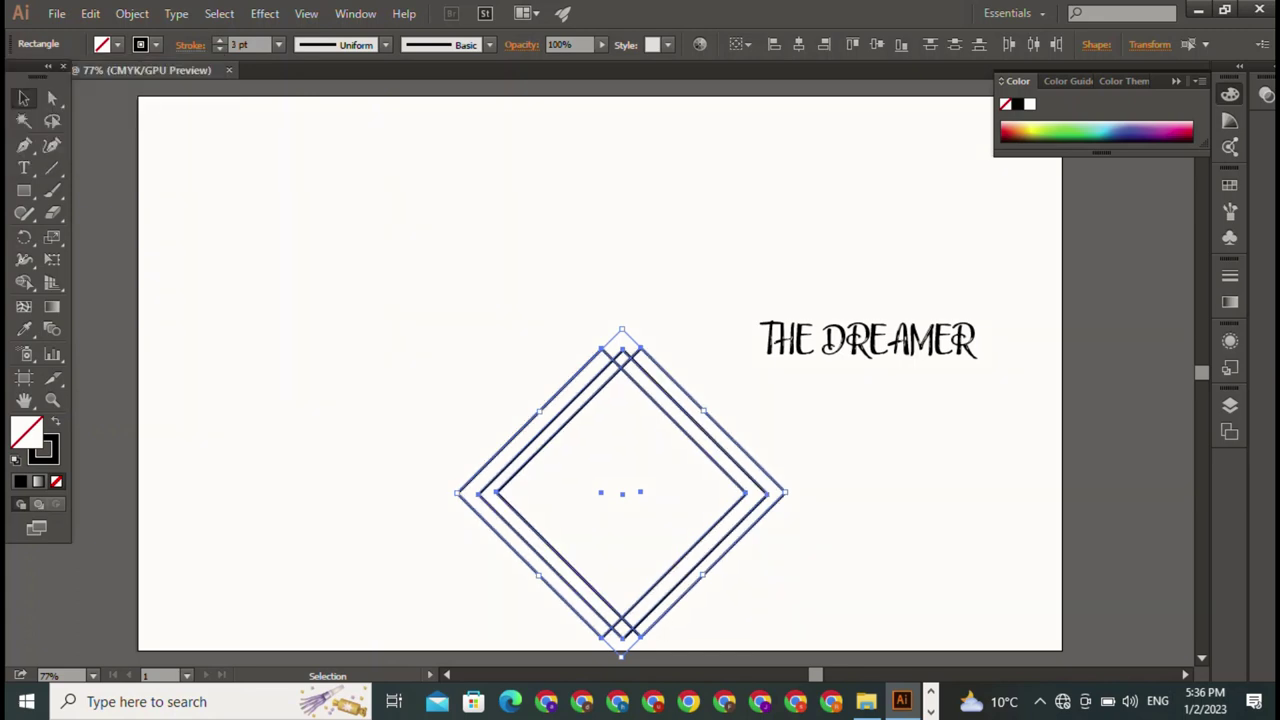
pyautogui.click(219, 40)
pyautogui.moveTo(478, 262); pyautogui.dragTo(735, 568)
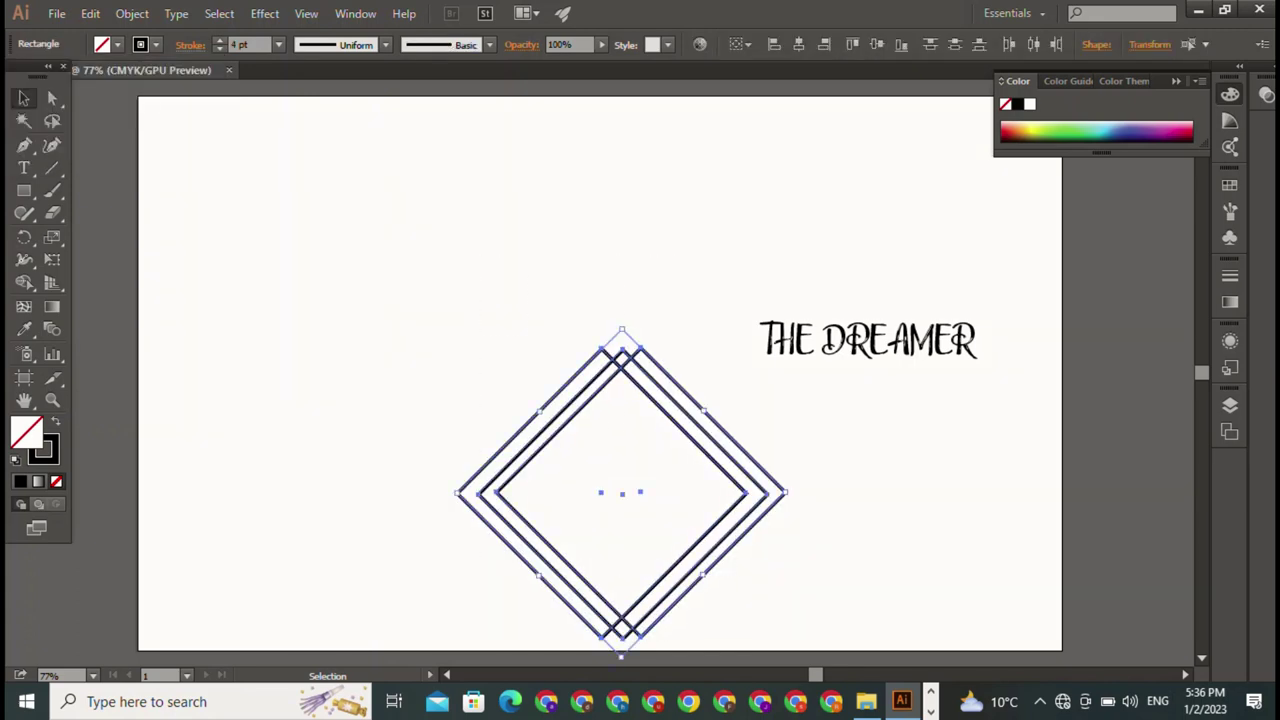
pyautogui.moveTo(560, 430); pyautogui.dragTo(451, 252)
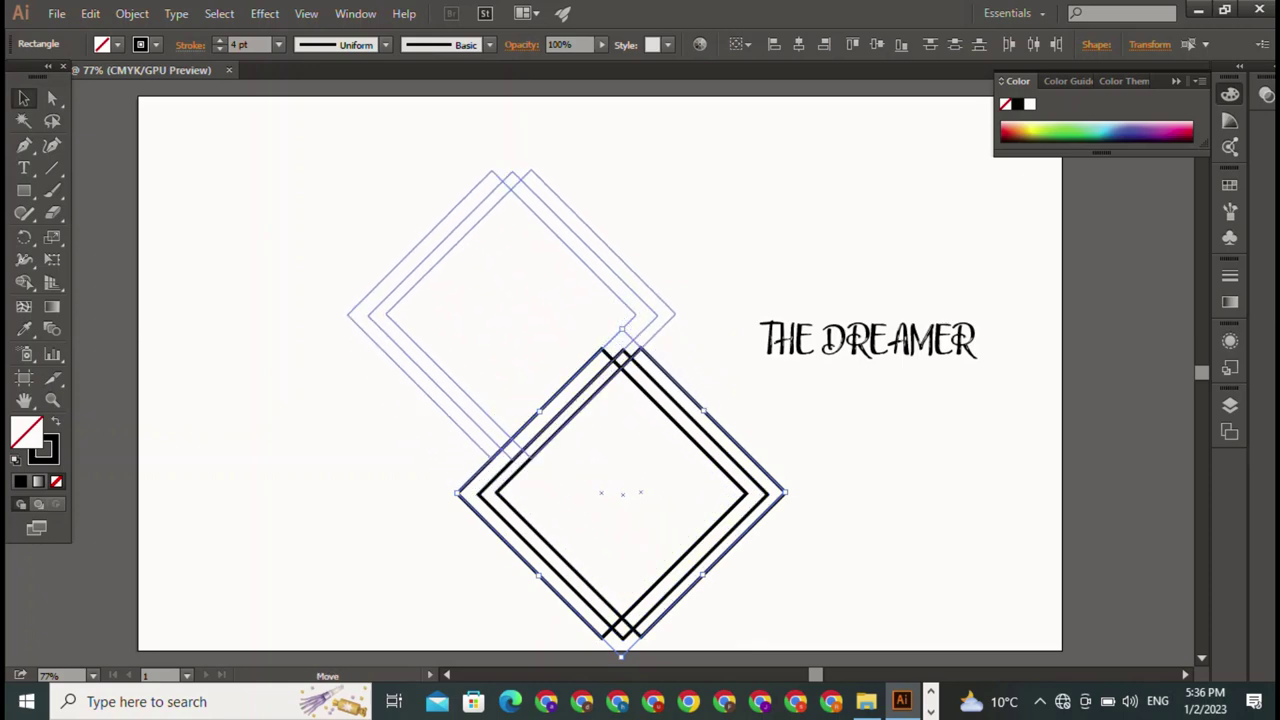
# Move THE DREAMER into the frame, shrink it to 34.69 pt, and centre it
pyautogui.moveTo(761, 348)
pyautogui.mouseDown()
pyautogui.moveTo(783, 372)
pyautogui.moveTo(403, 322)
pyautogui.mouseUp()
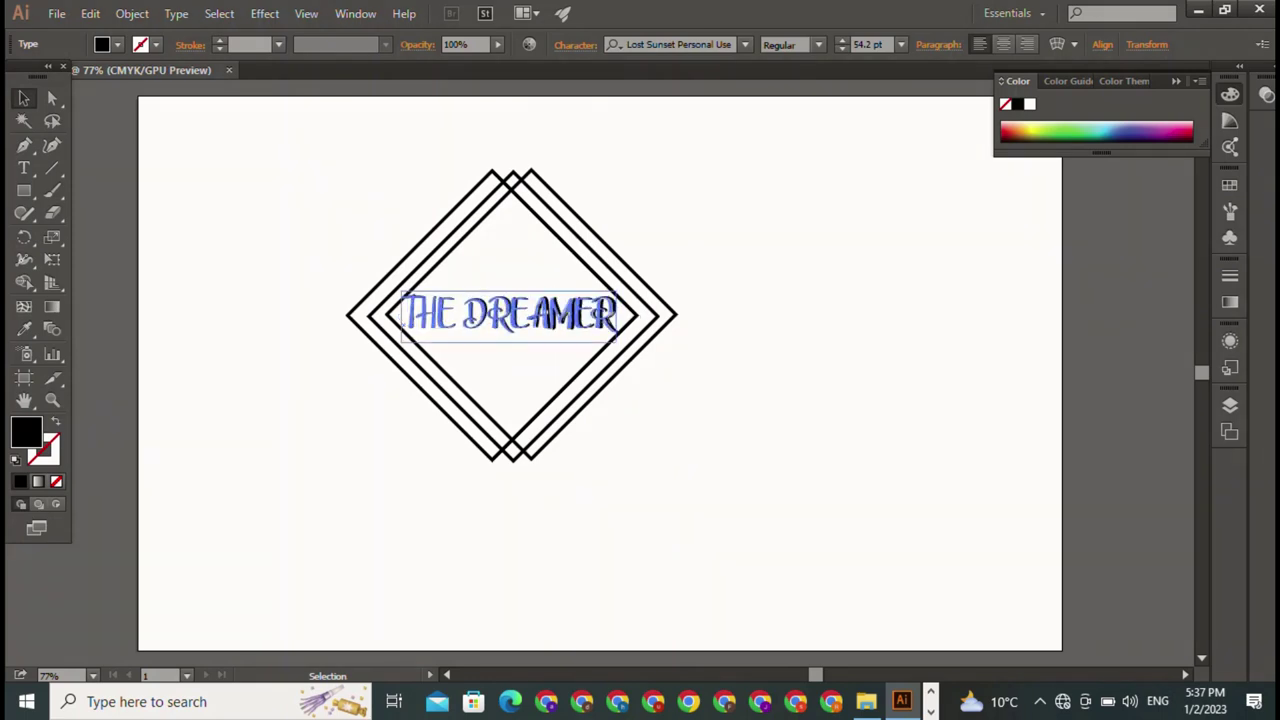
pyautogui.moveTo(621, 342); pyautogui.dragTo(542, 323)
pyautogui.hotkey('ctrl', 'shift', 'a')
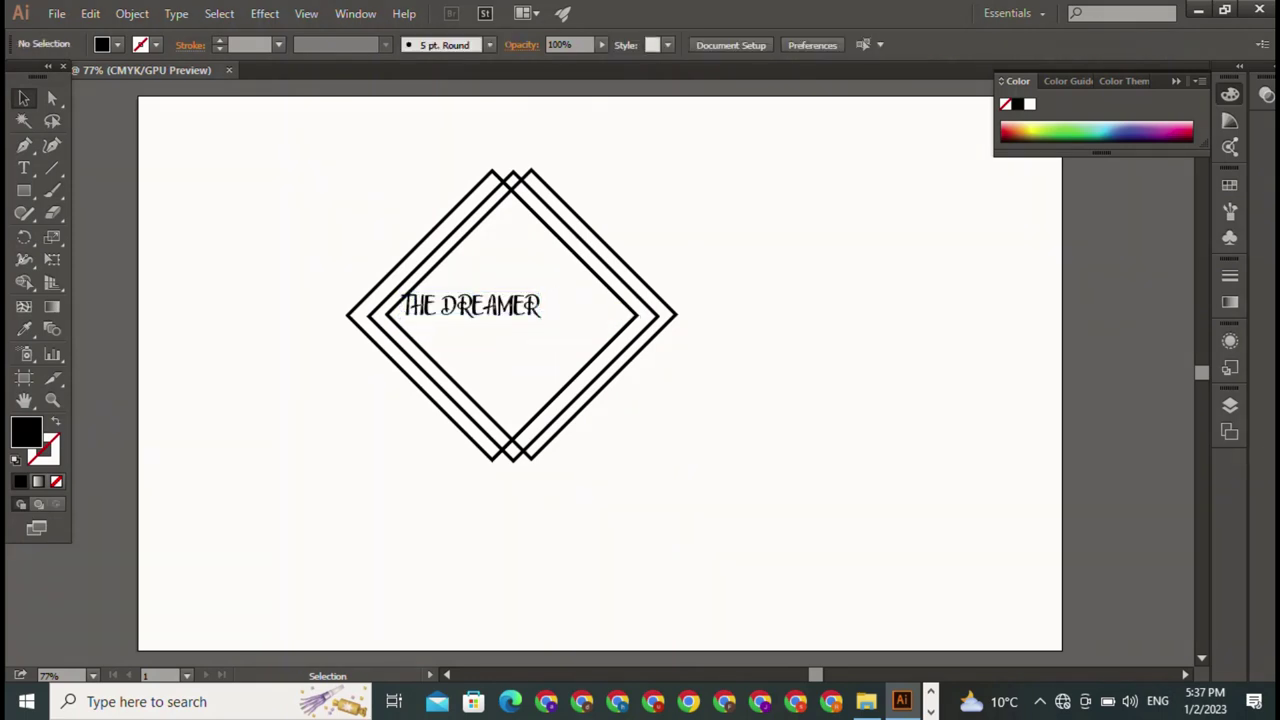
pyautogui.moveTo(470, 306); pyautogui.dragTo(508, 317)
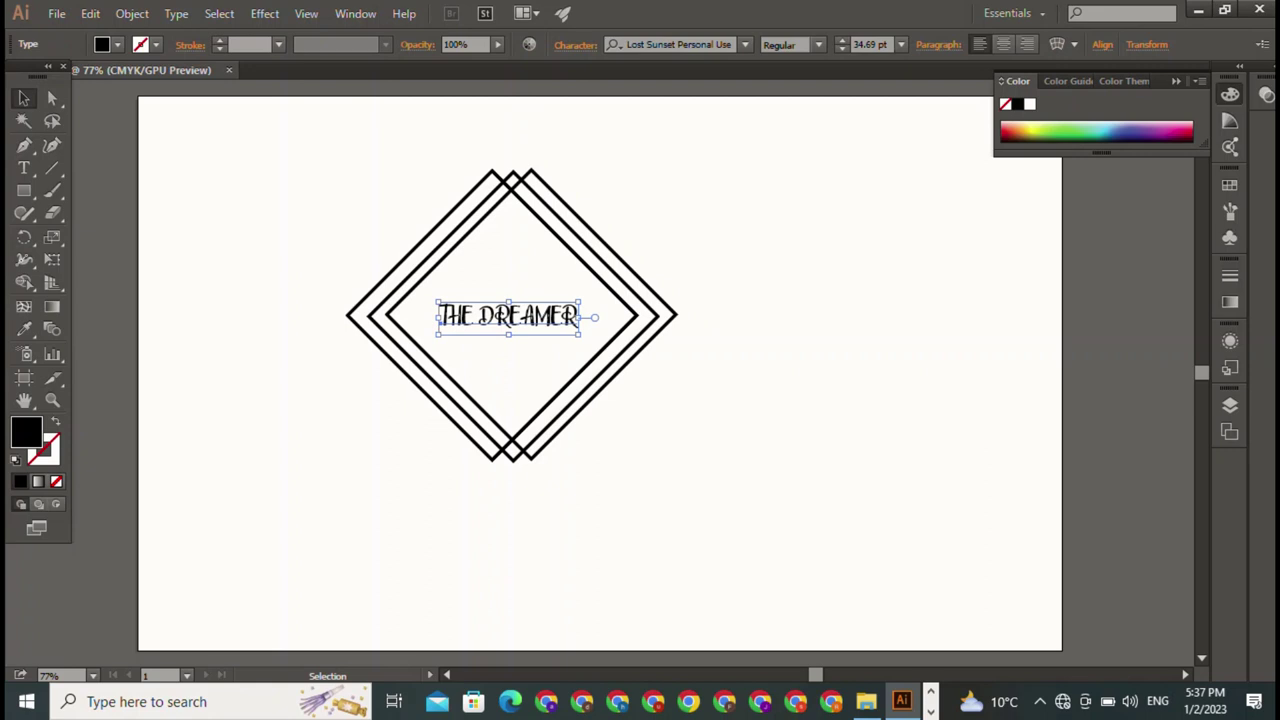
# In Warp Options, try Arc Lower, then set a horizontal Bulge with 50% bend
pyautogui.hotkey('ctrl', 'shift', 'alt', 'w')
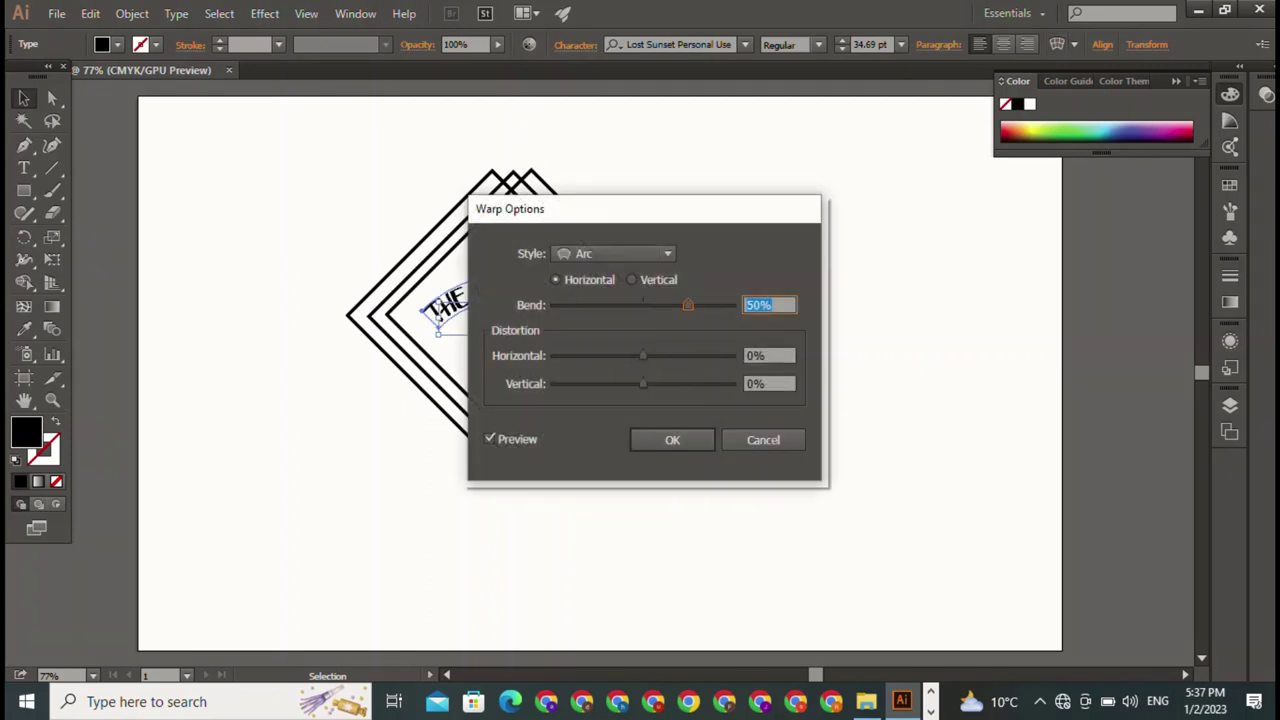
pyautogui.moveTo(620, 209); pyautogui.dragTo(976, 180)
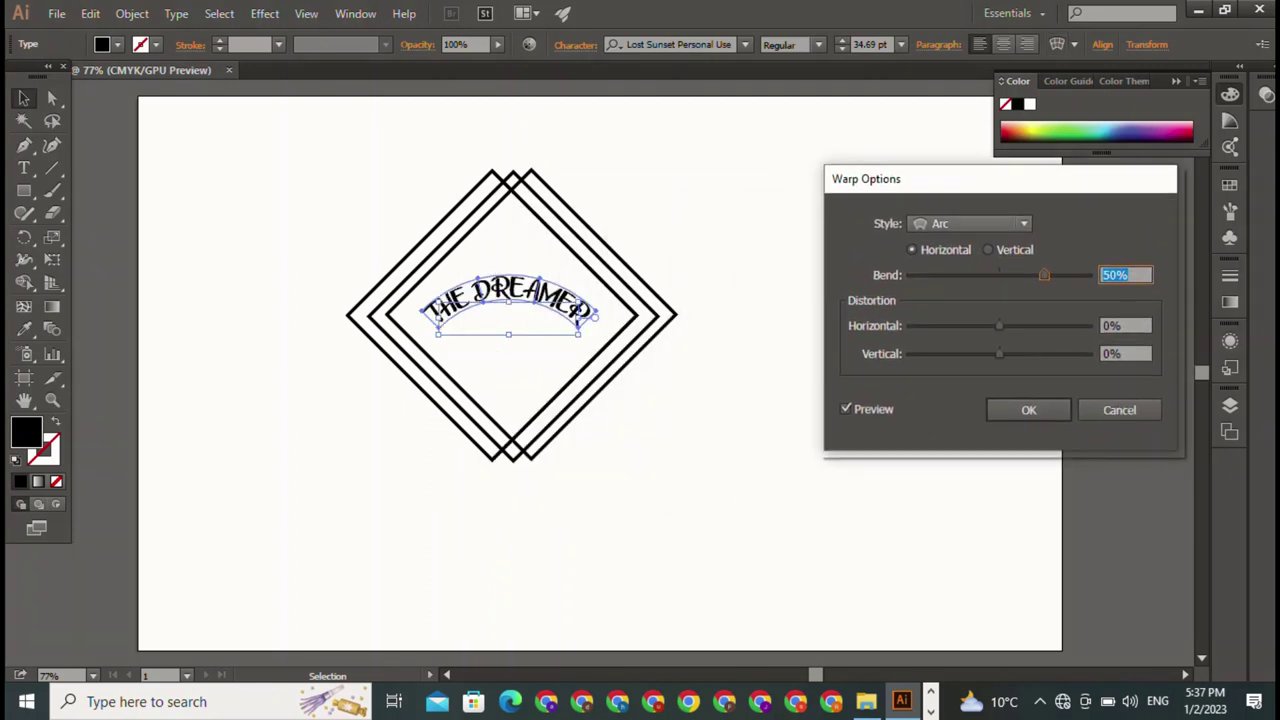
pyautogui.click(970, 224)
pyautogui.click(967, 265)
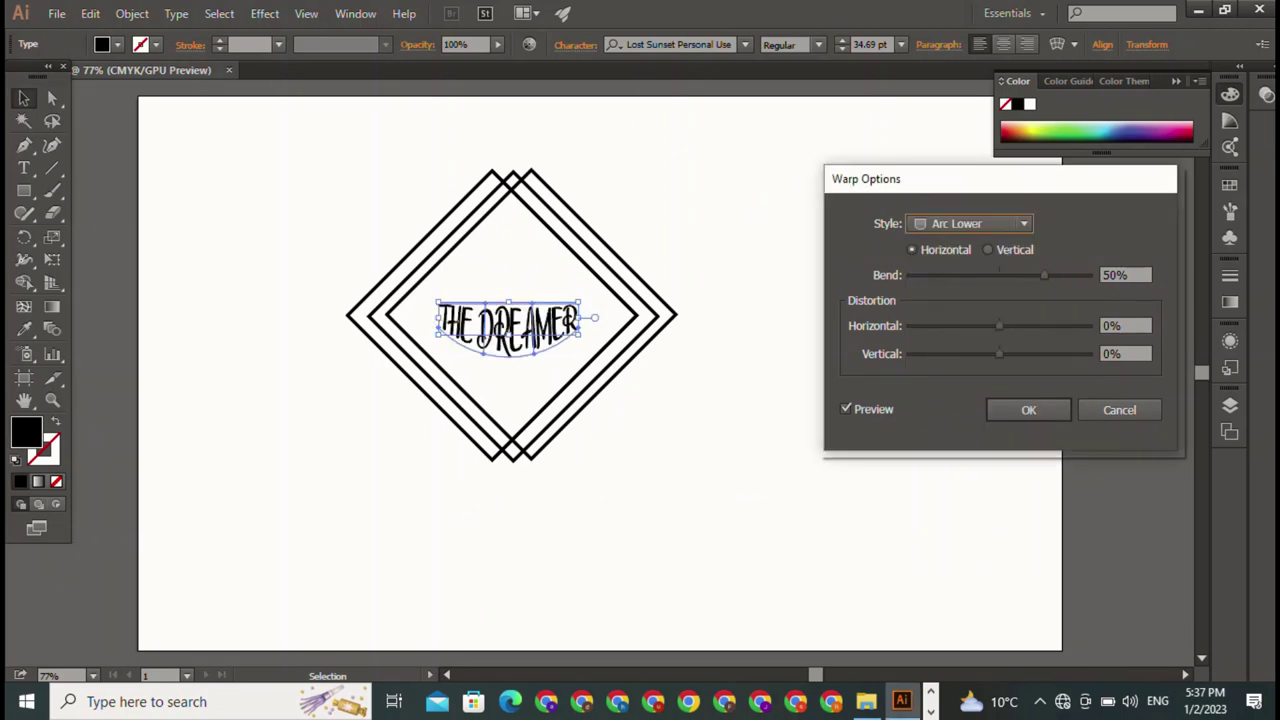
pyautogui.click(988, 250)
pyautogui.click(970, 224)
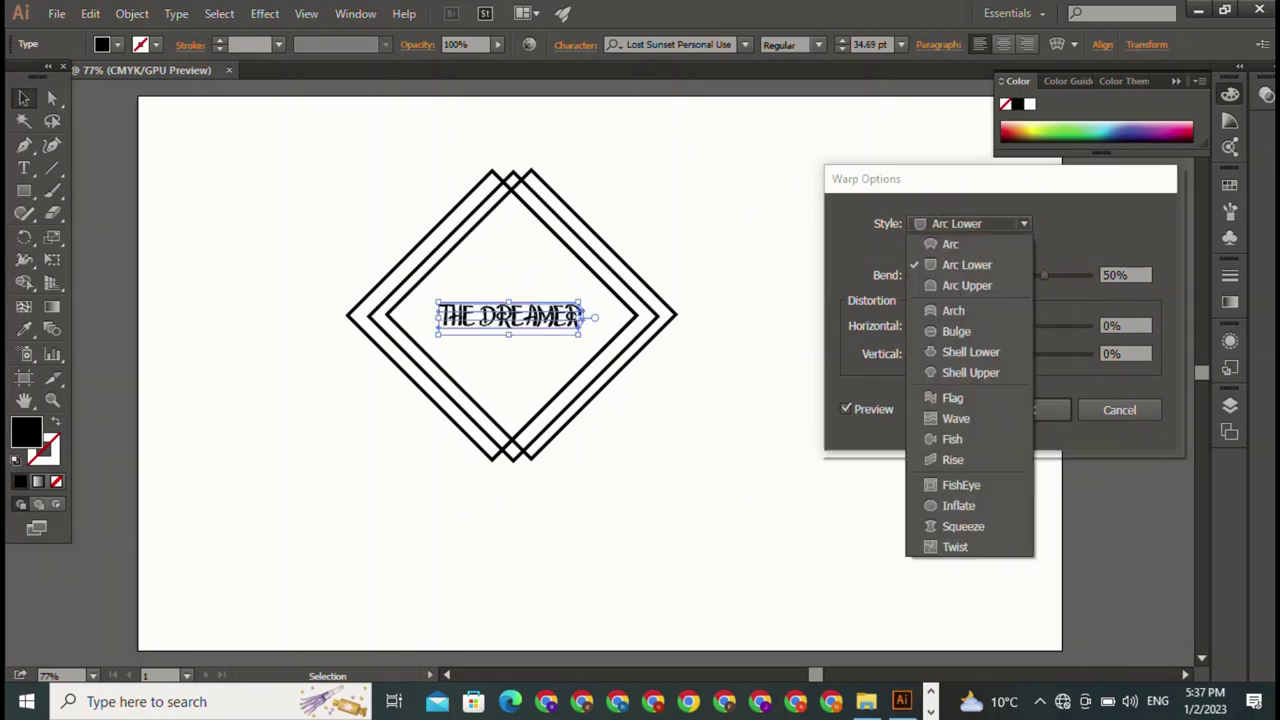
pyautogui.click(960, 264)
pyautogui.click(912, 250)
pyautogui.click(970, 224)
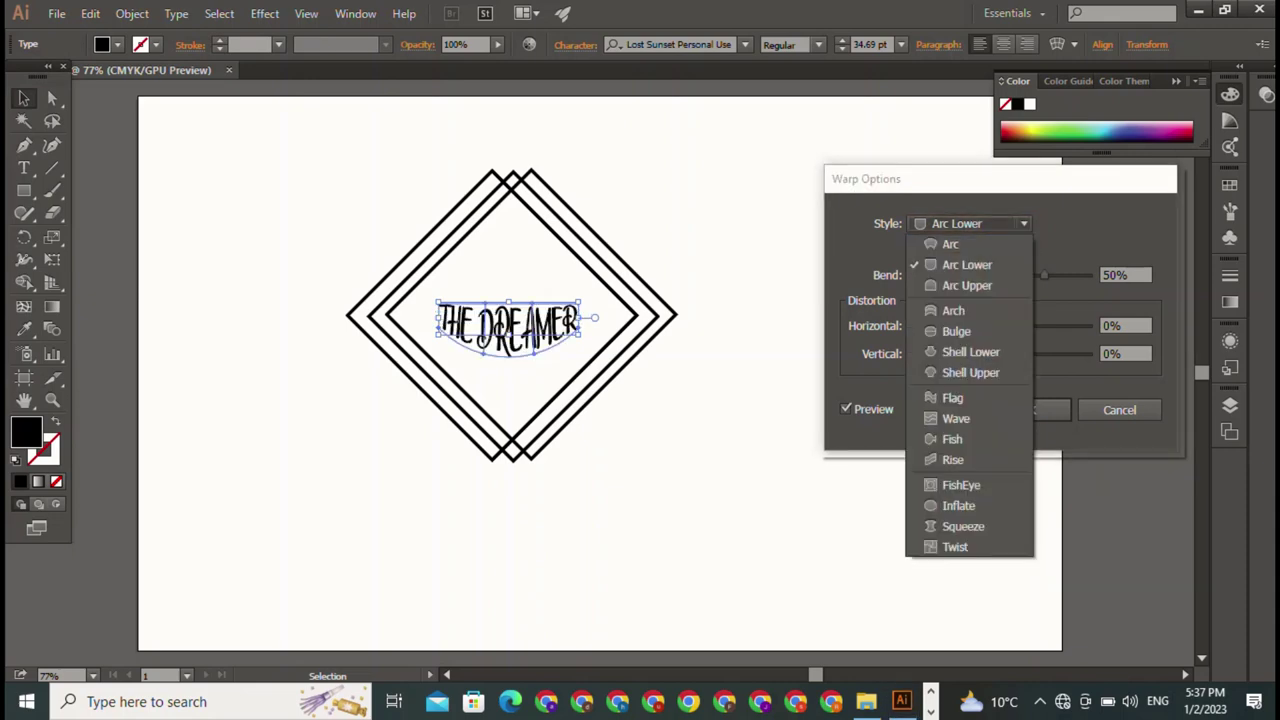
pyautogui.click(948, 304)
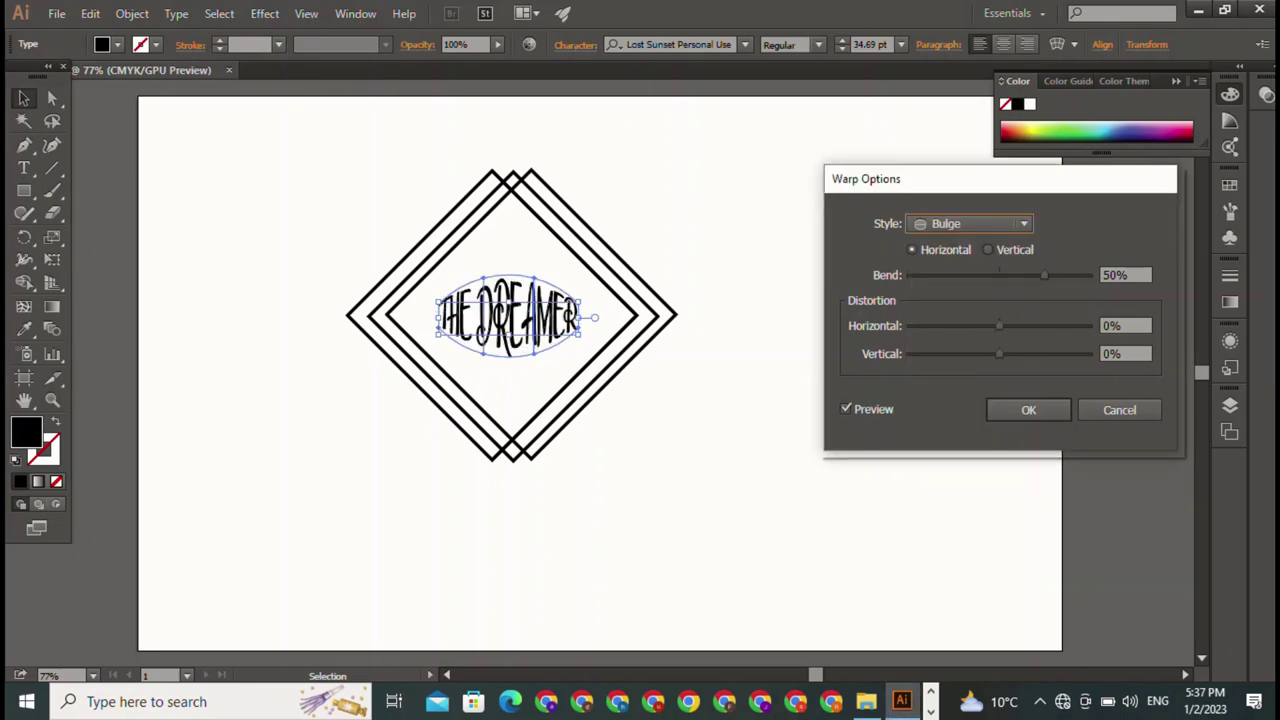
# Apply the Bulge warp, undoing stray mesh-editing and returning to whole-object selection
pyautogui.click(1028, 410)
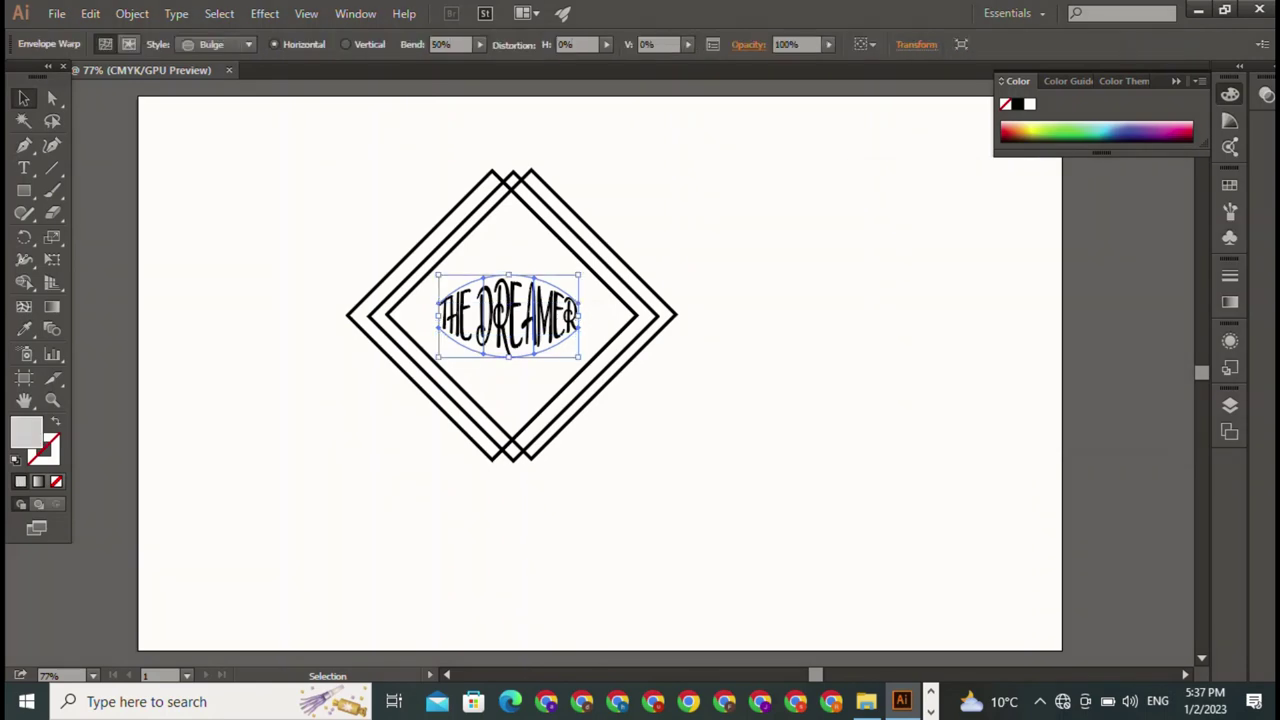
pyautogui.click(47, 89)
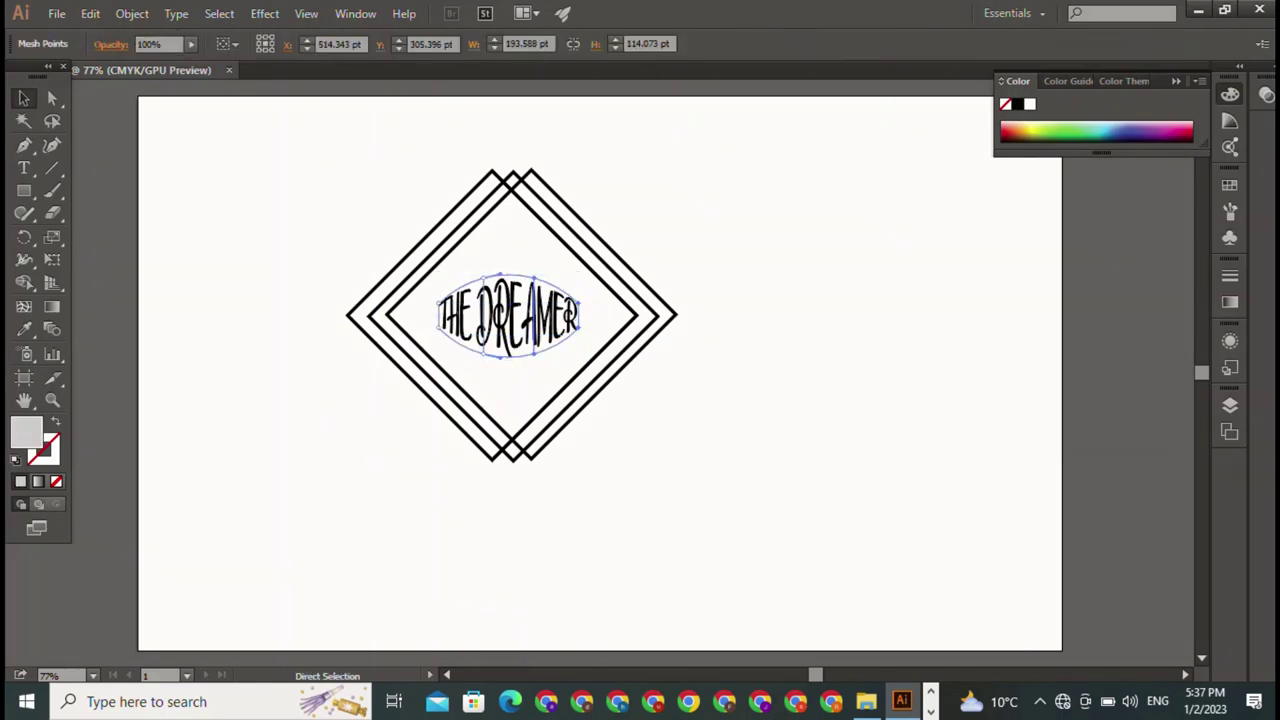
pyautogui.press('v')
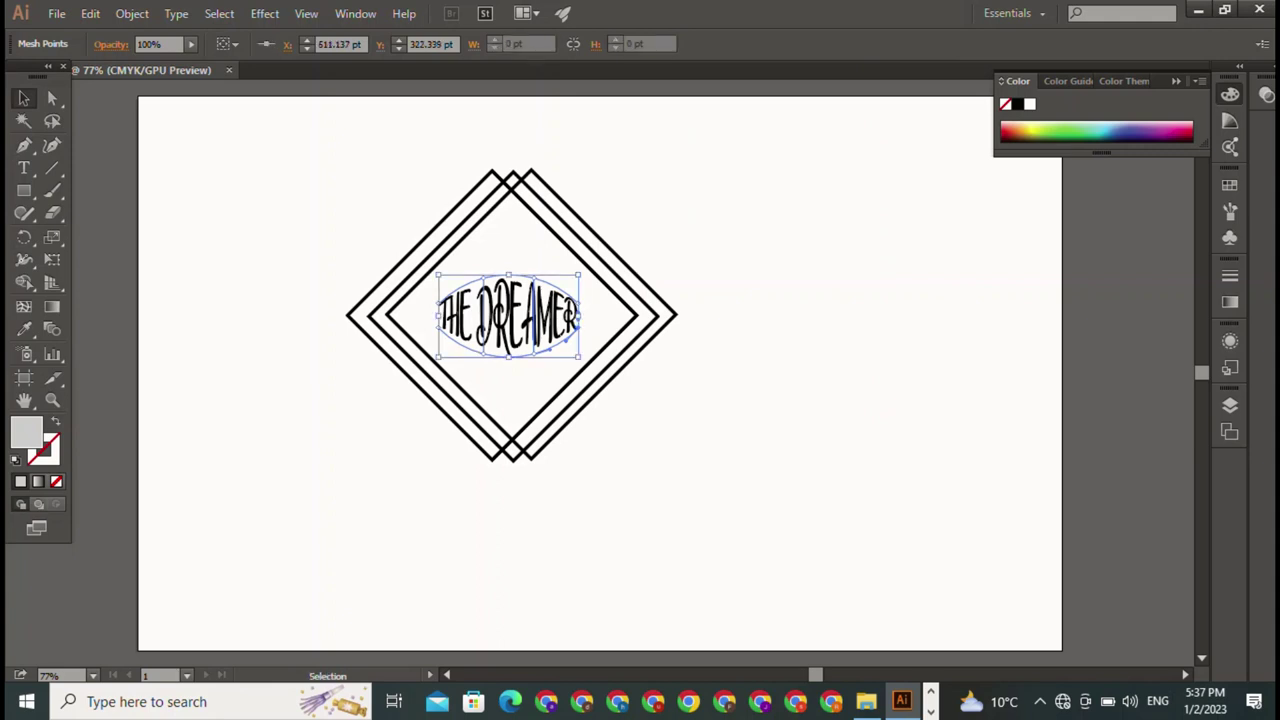
pyautogui.click(47, 89)
pyautogui.hotkey('ctrl', 'z')
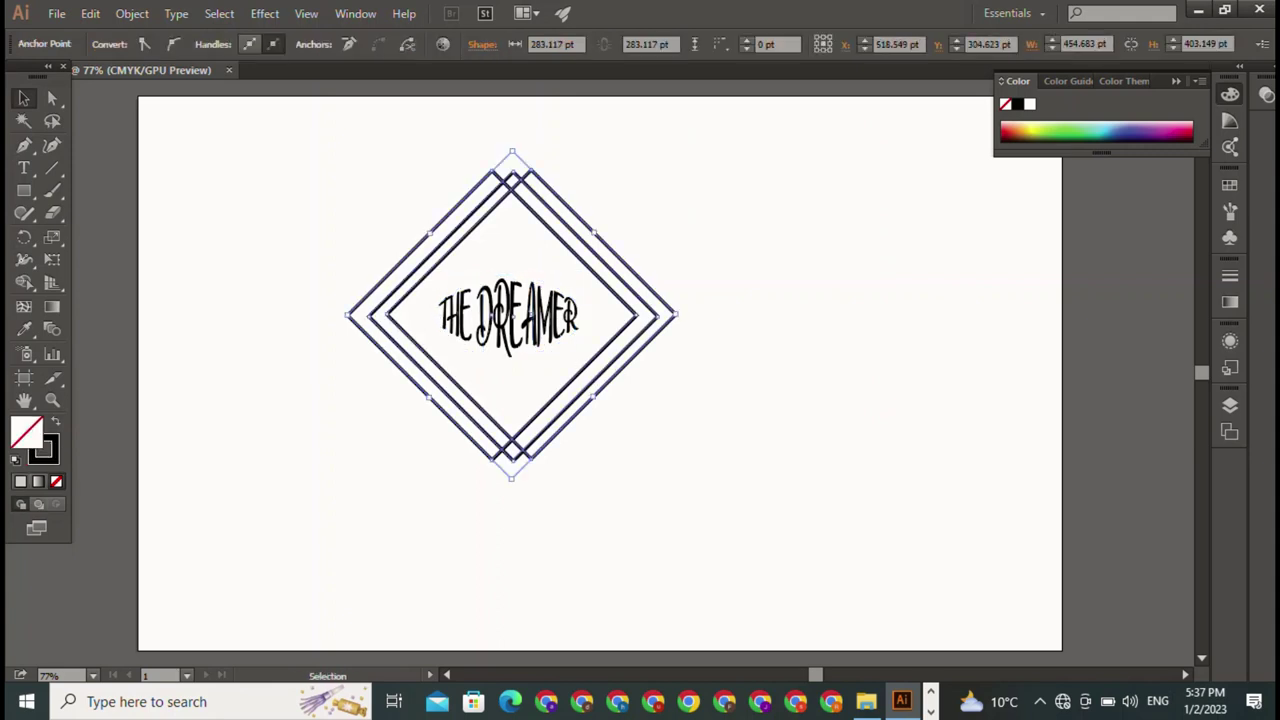
pyautogui.hotkey('ctrl', 'z')
pyautogui.press('v')
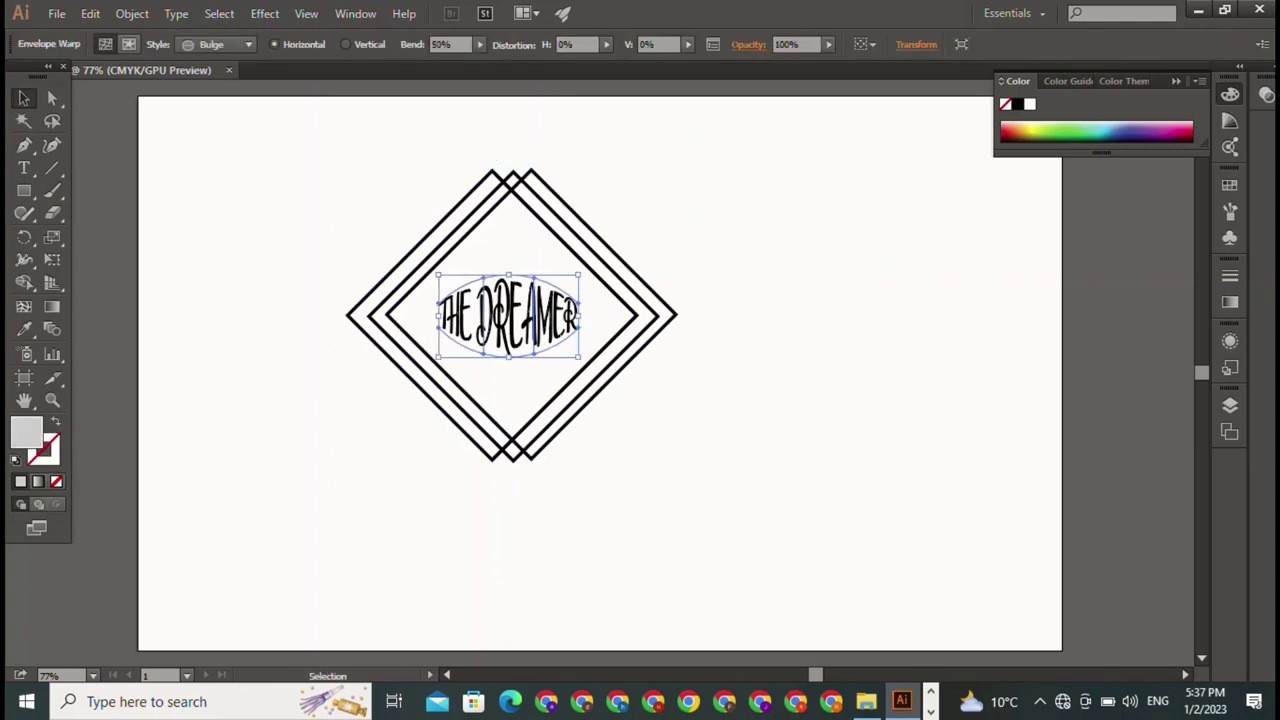
# Scale the warped text to fit and centre it inside the diamond frame
pyautogui.moveTo(578, 274); pyautogui.dragTo(662, 212)
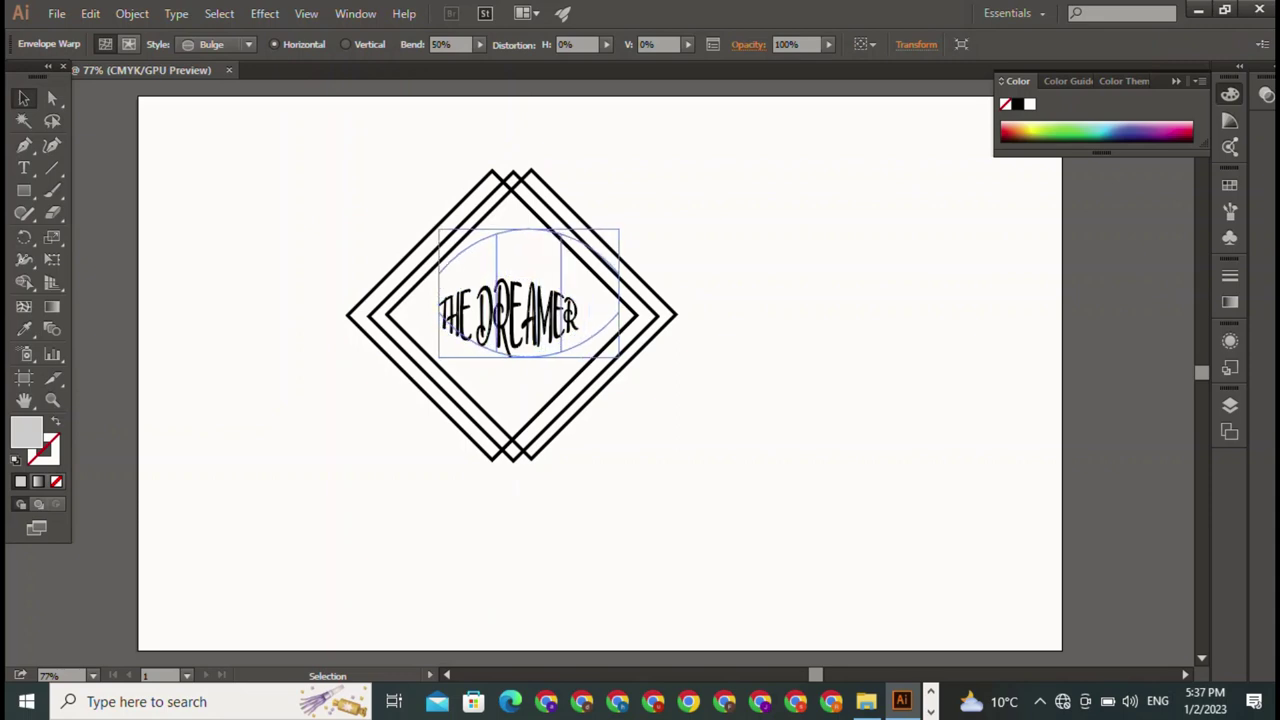
pyautogui.moveTo(550, 285); pyautogui.dragTo(514, 327)
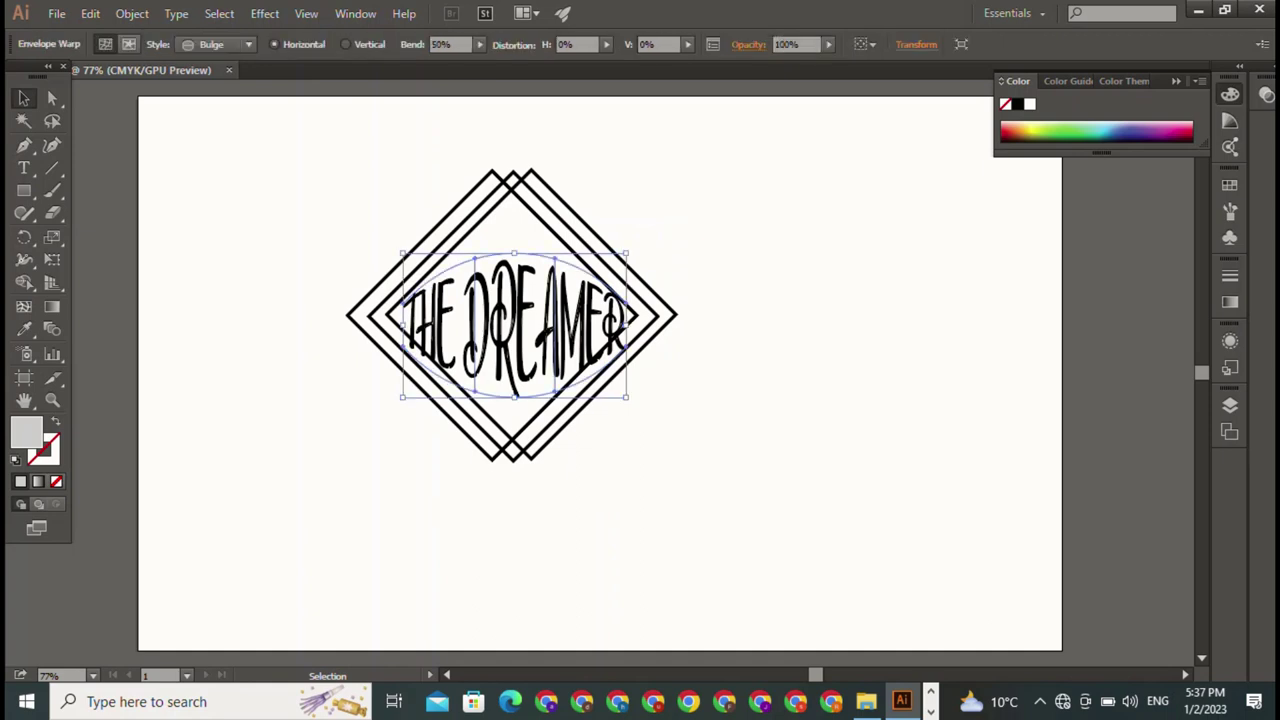
pyautogui.moveTo(626, 397); pyautogui.dragTo(568, 352)
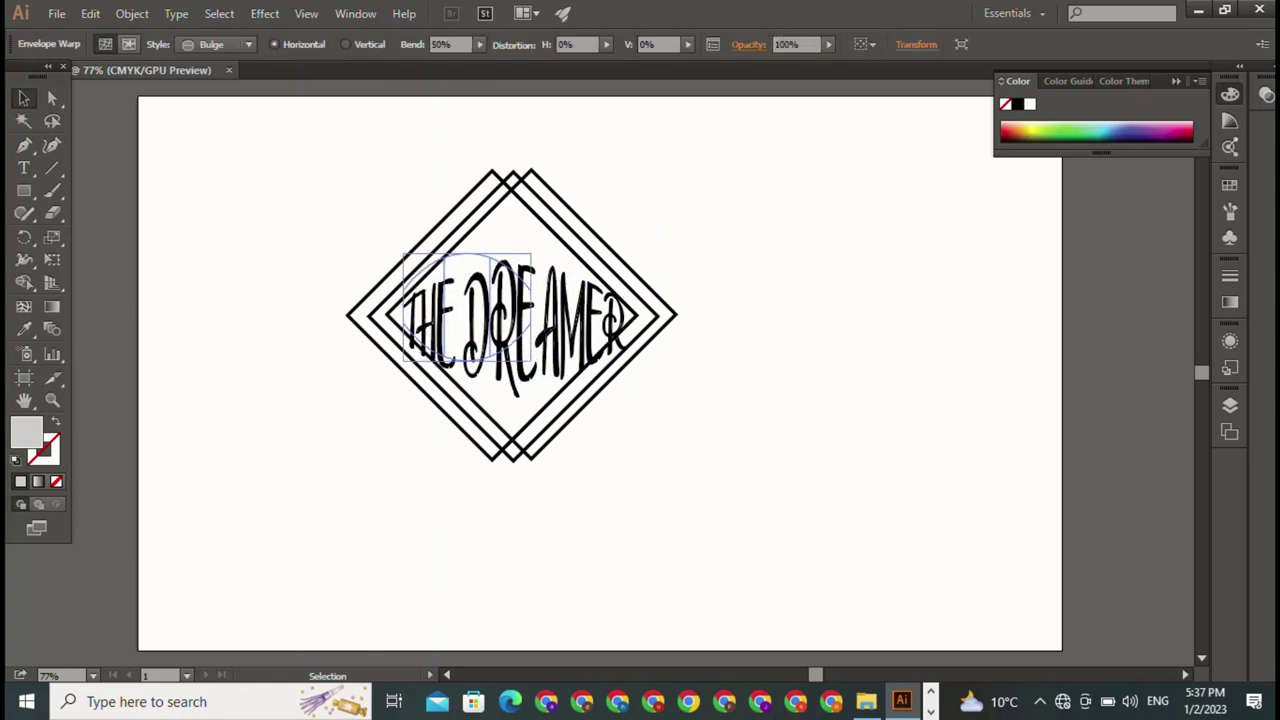
pyautogui.moveTo(568, 352); pyautogui.dragTo(576, 354)
pyautogui.moveTo(489, 304); pyautogui.dragTo(515, 313)
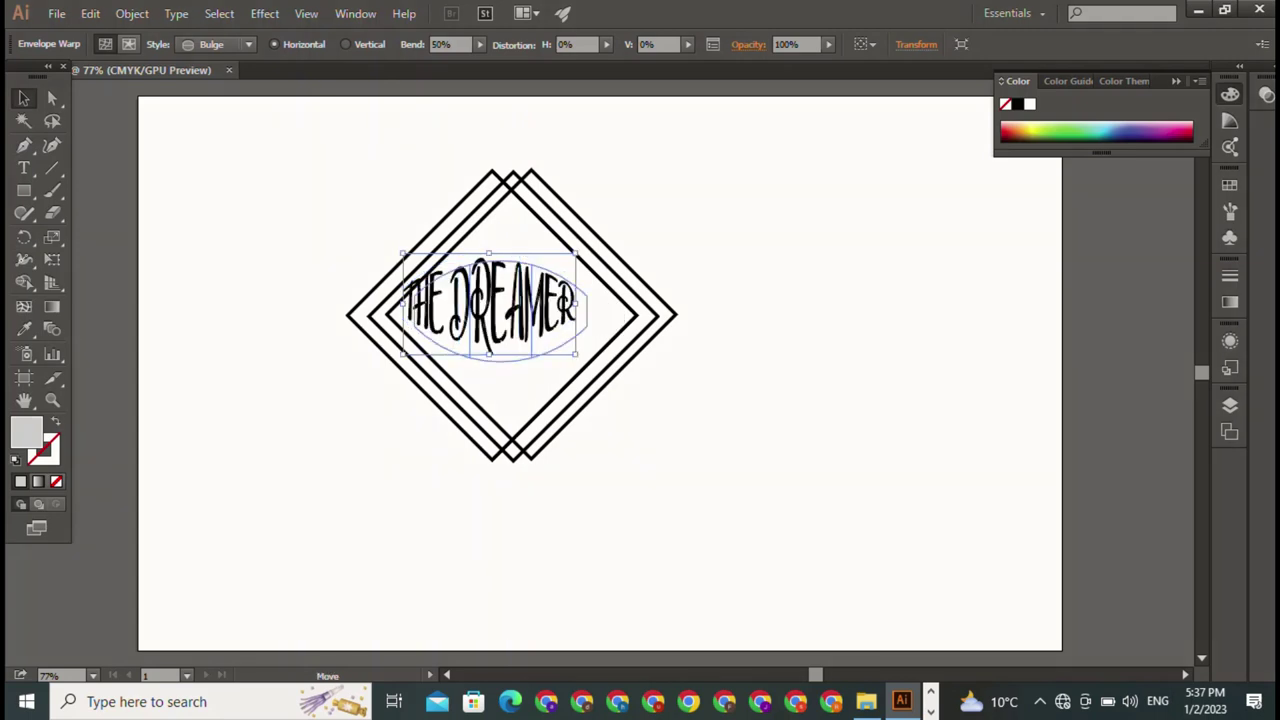
# Move the whole logo right and down toward the page centre
pyautogui.hotkey('ctrl', 'shift', 'a')
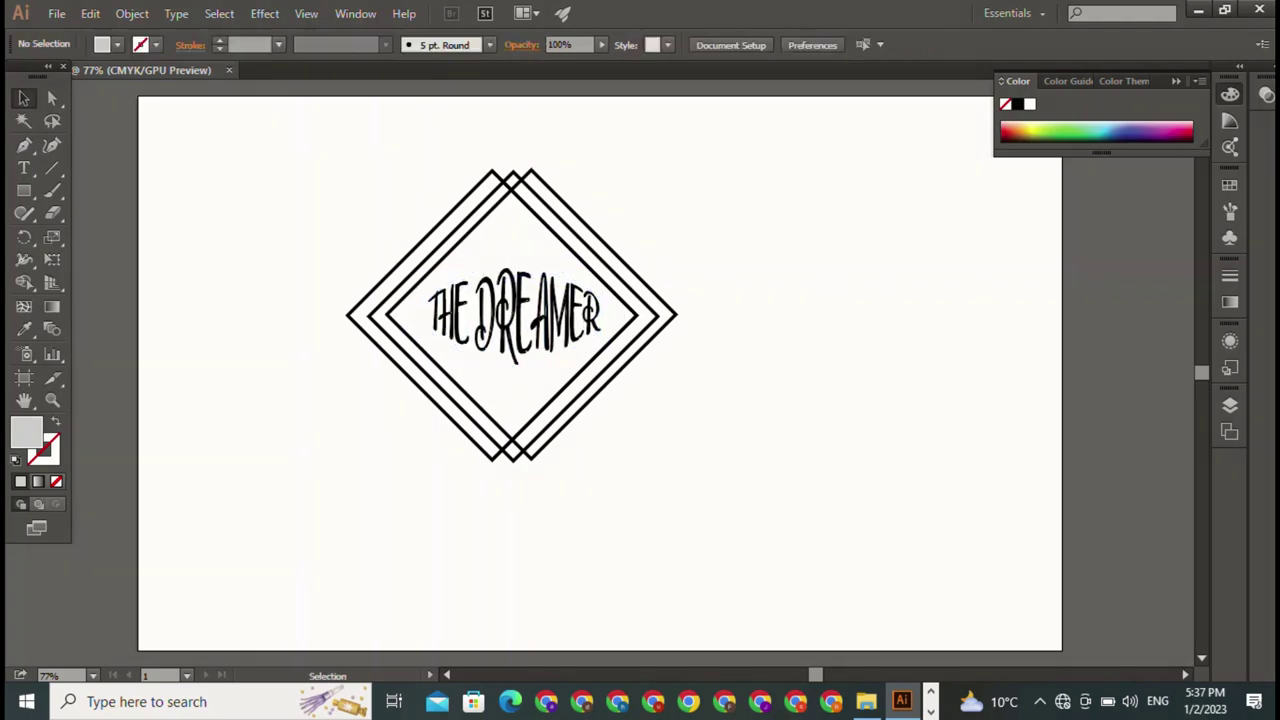
pyautogui.hotkey('ctrl', 'a')
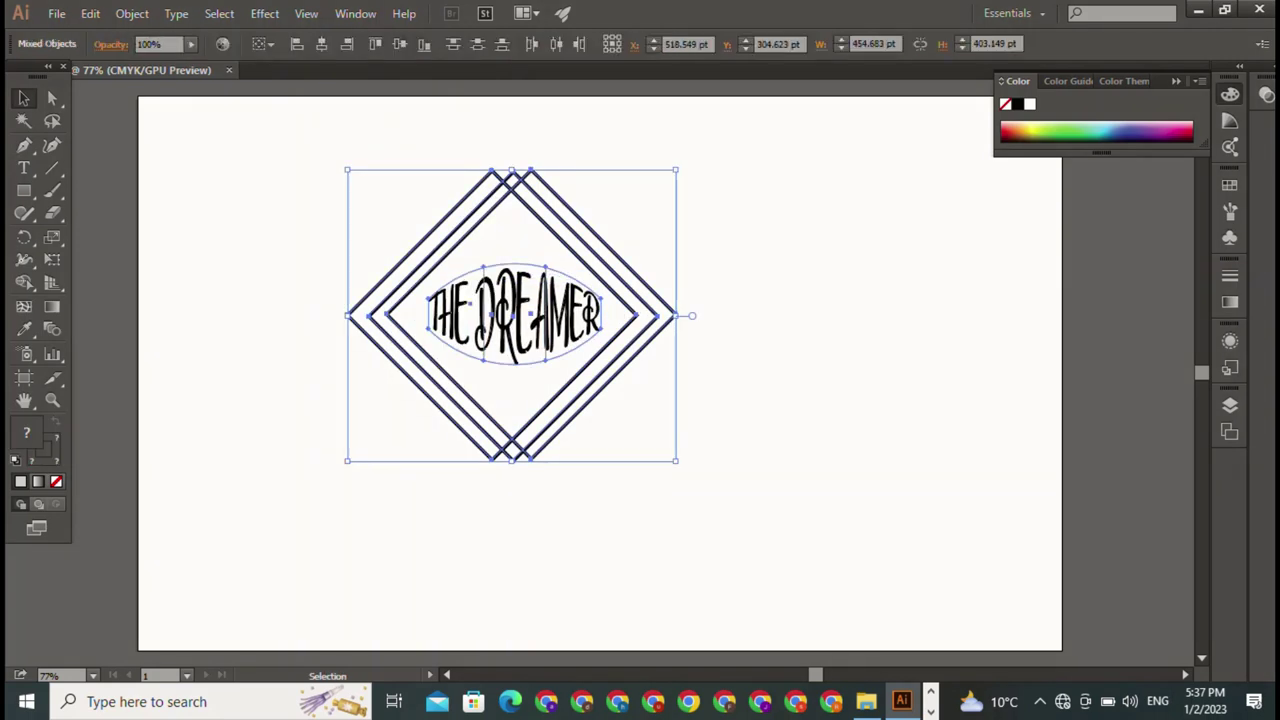
pyautogui.hotkey('ctrl', 'shift', 'a')
pyautogui.moveTo(376, 198); pyautogui.dragTo(770, 346)
pyautogui.hotkey('ctrl', 'shift', 'a')
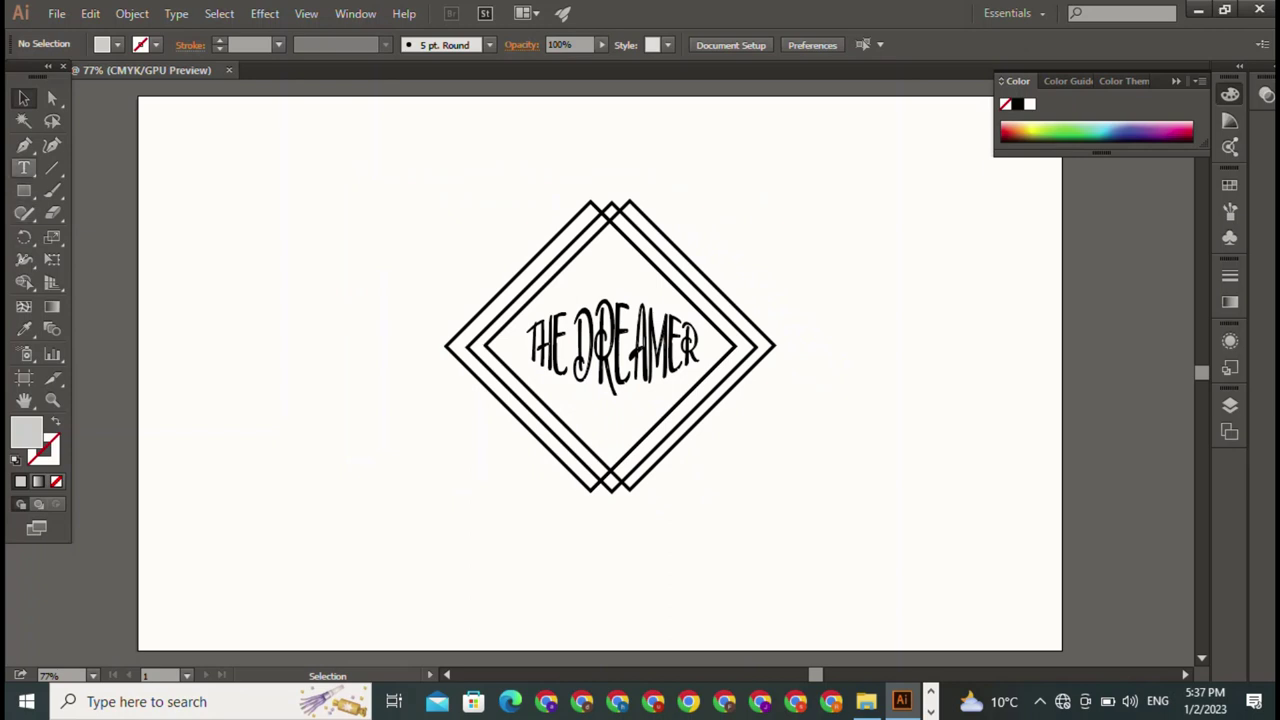
# Draw a long thin bar under the logo and centre logo and bar horizontally
pyautogui.click(23, 190)
pyautogui.moveTo(370, 528)
pyautogui.mouseDown()
pyautogui.moveTo(930, 532)
pyautogui.moveTo(793, 531)
pyautogui.mouseUp()
pyautogui.press('v')
pyautogui.hotkey('ctrl', 'shift', 'a')
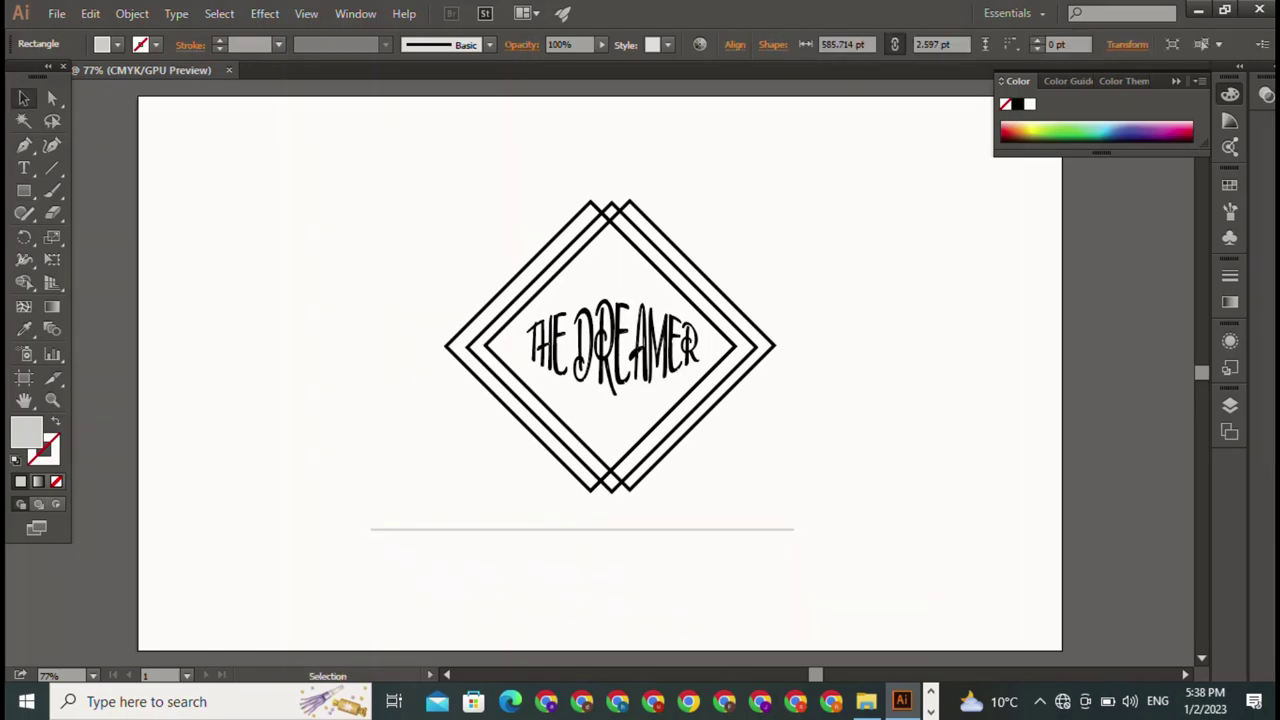
pyautogui.moveTo(580, 530); pyautogui.dragTo(611, 524)
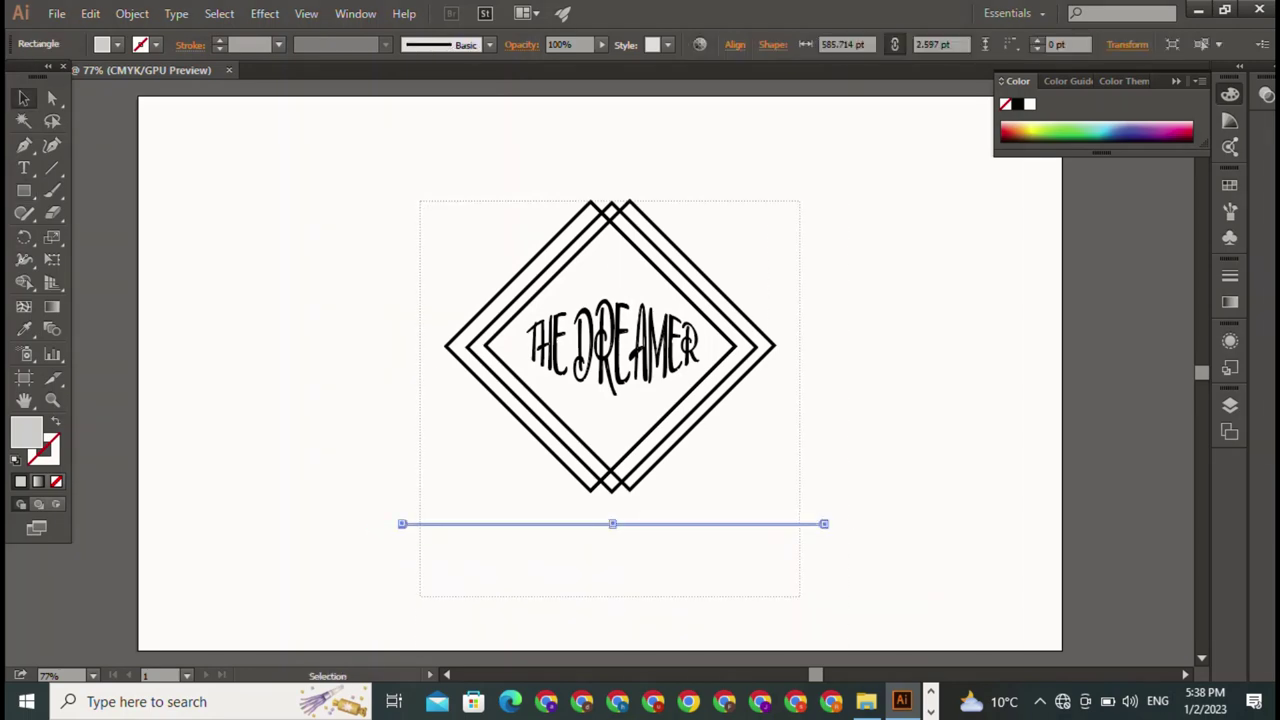
pyautogui.moveTo(420, 200); pyautogui.dragTo(838, 560)
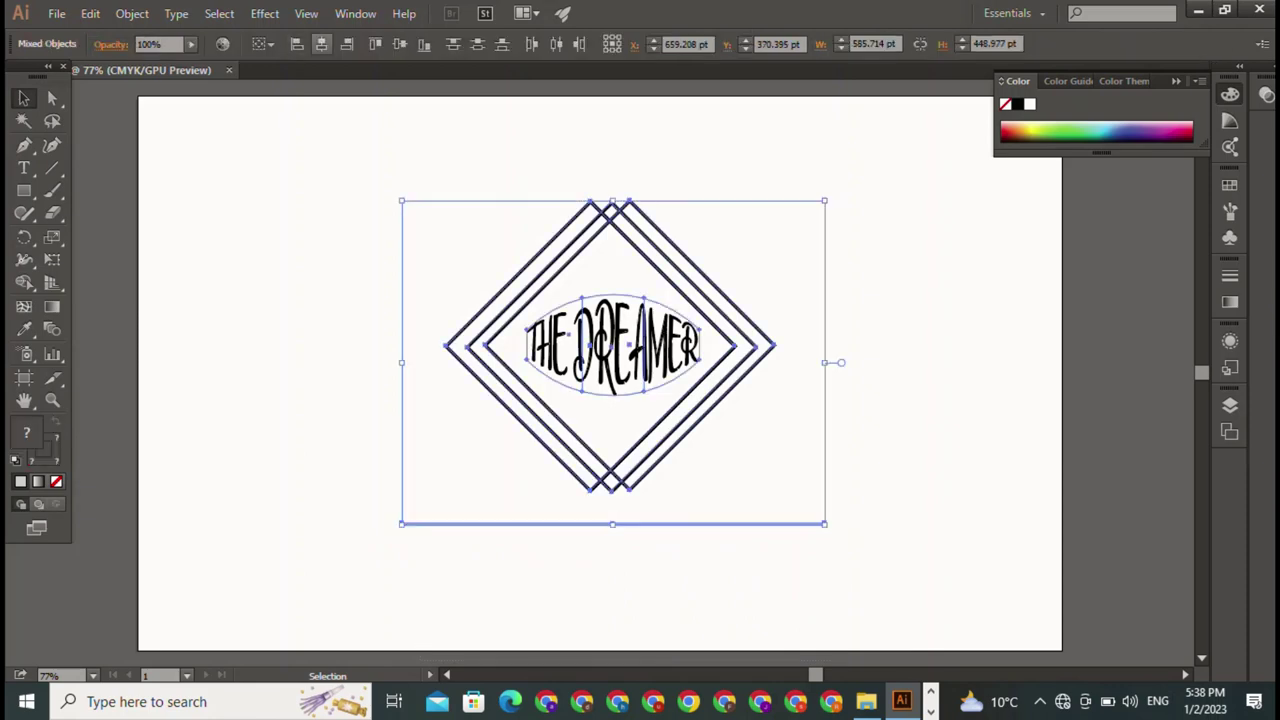
pyautogui.click(321, 44)
# Set the fill of the thin bar below the diamond to FFFFFF
pyautogui.hotkey('ctrl', 'shift', 'a')
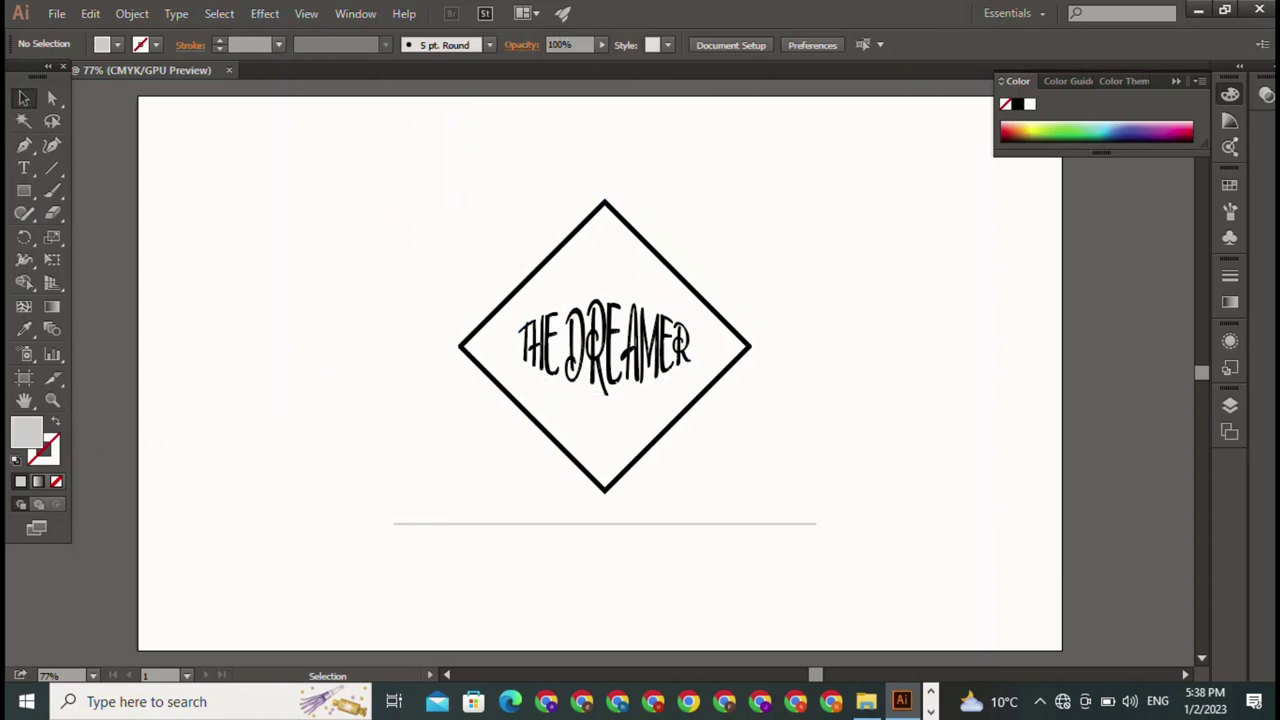
pyautogui.moveTo(392, 492); pyautogui.dragTo(822, 560)
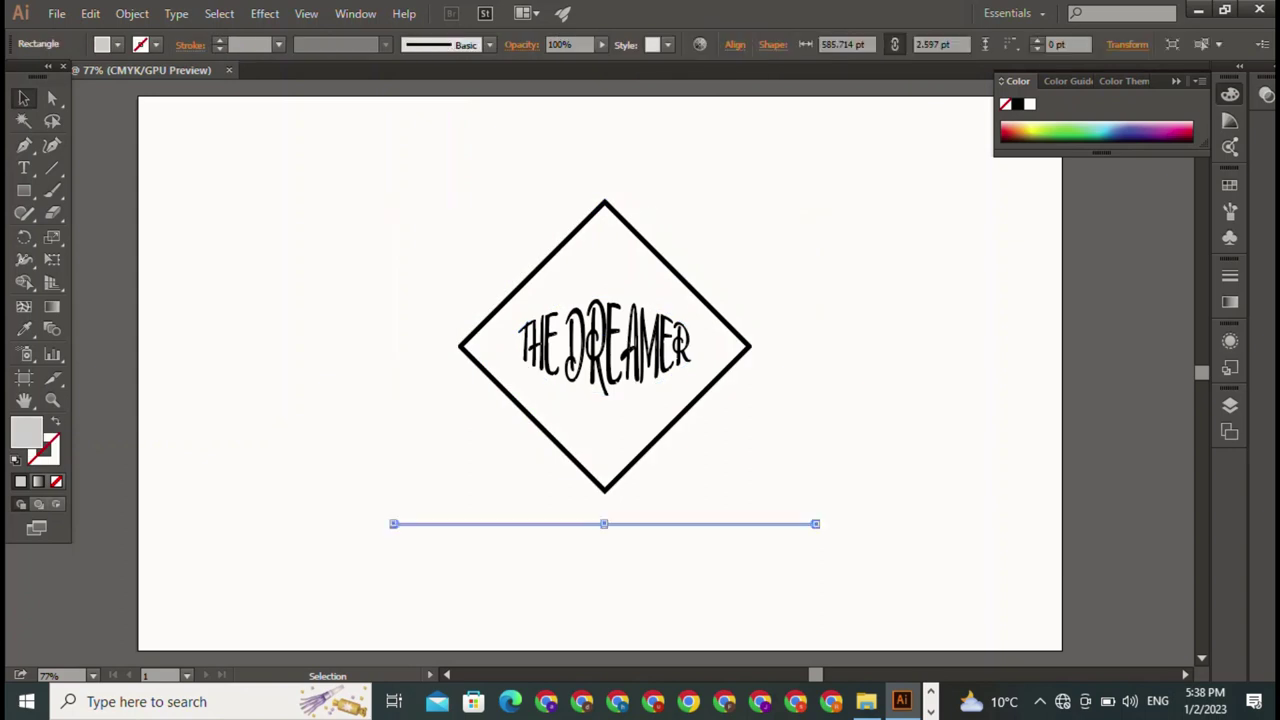
pyautogui.doubleClick(27, 432)
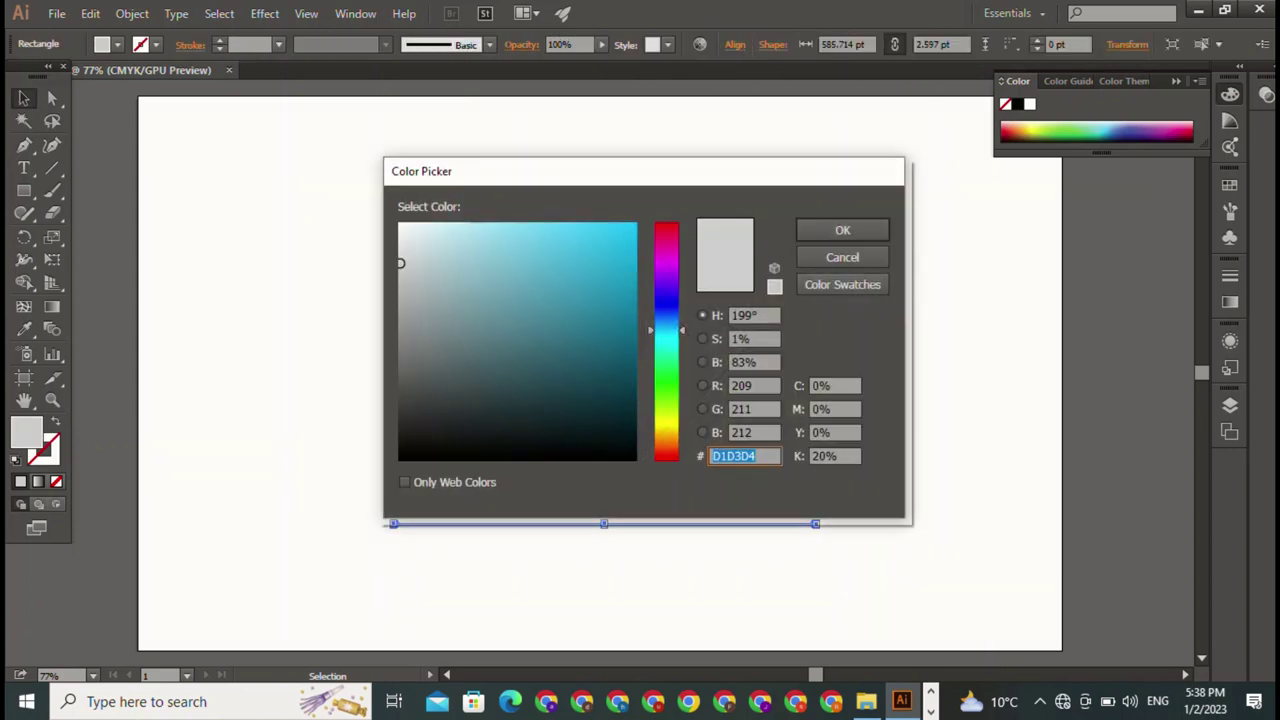
pyautogui.write('ffffff')
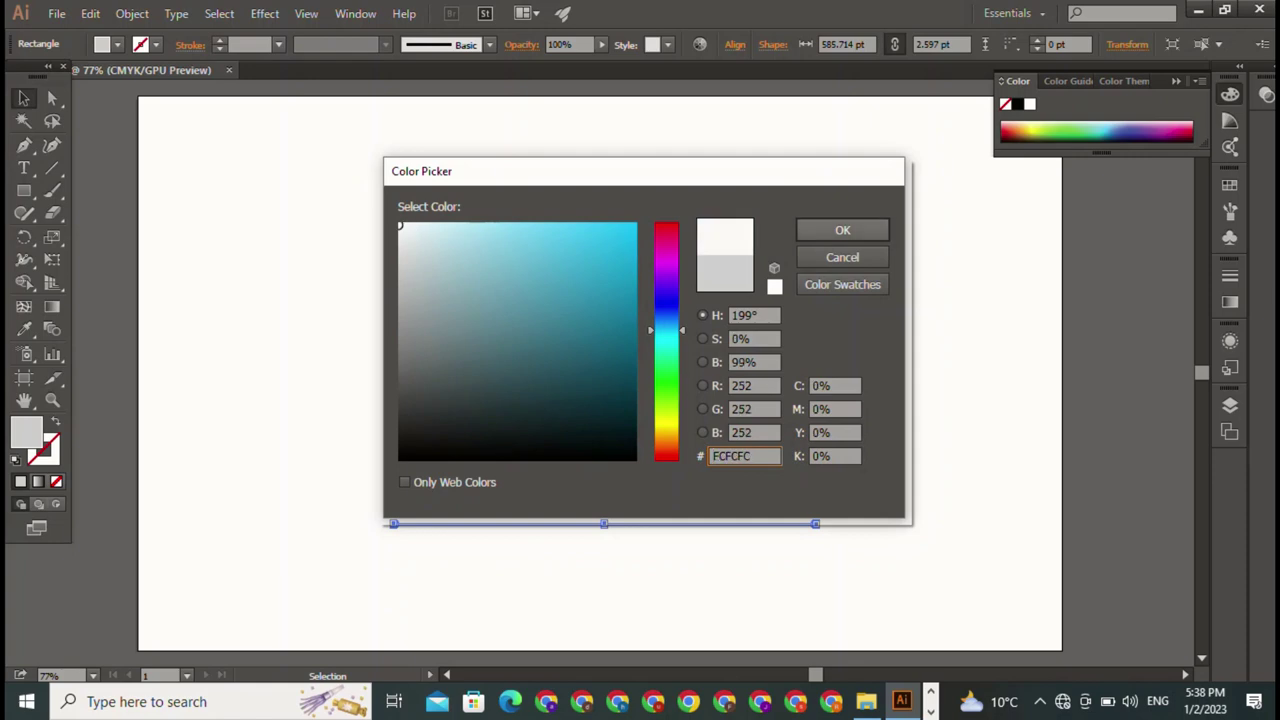
pyautogui.click(843, 230)
pyautogui.hotkey('ctrl', 'shift', 'a')
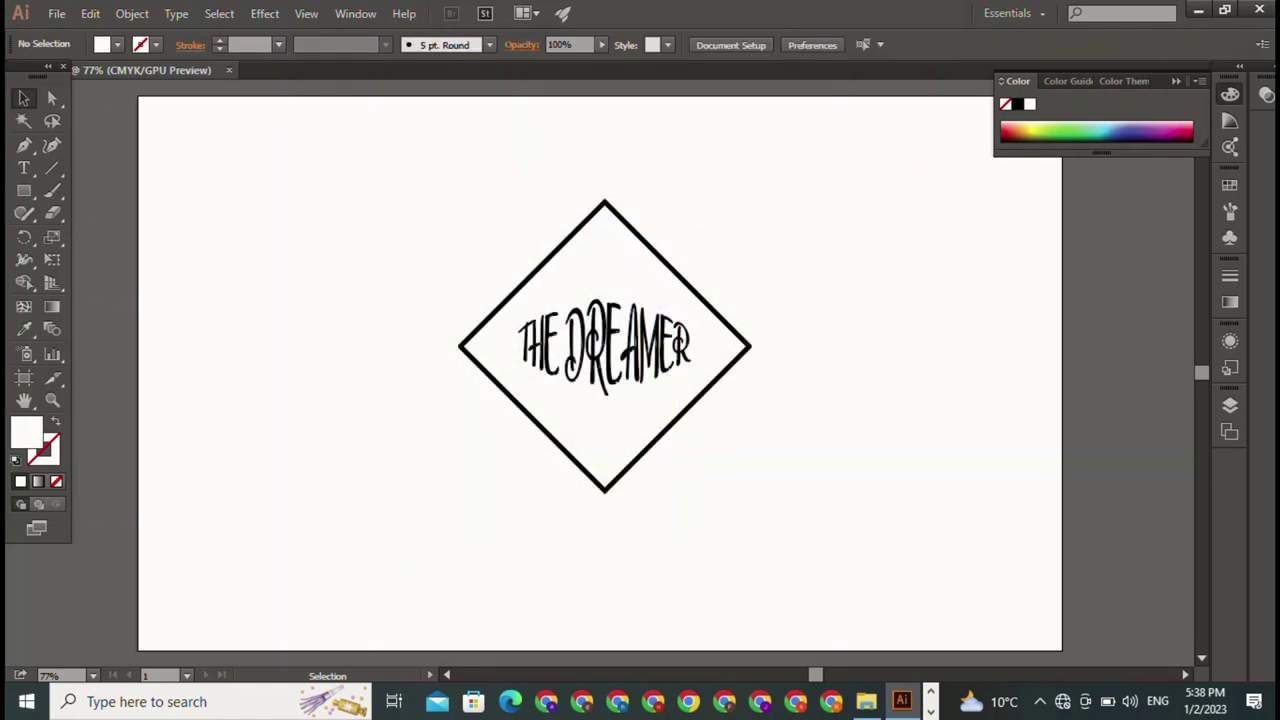
# Select the diamond outline and revert to the three staggered diamond outlines
pyautogui.hotkey('ctrl', 'a')
pyautogui.hotkey('ctrl', 'shift', 'a')
pyautogui.click(690, 405)
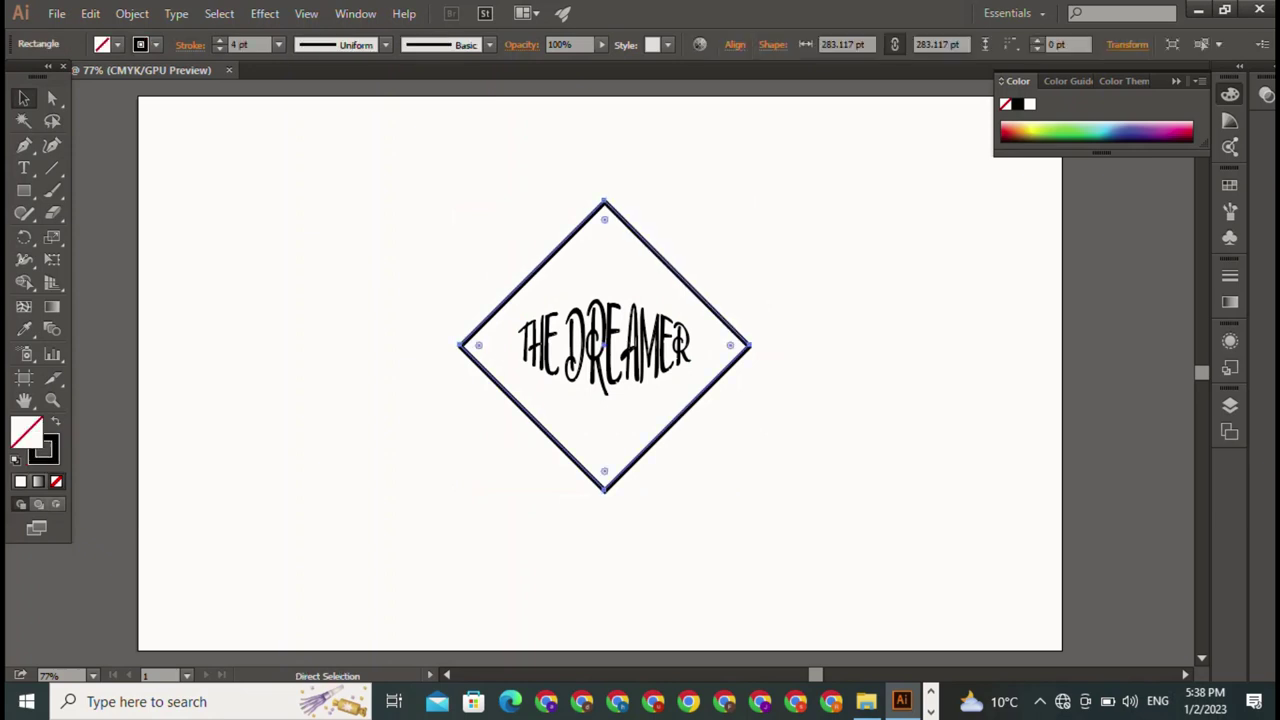
pyautogui.hotkey('ctrl', 'shift', 'a')
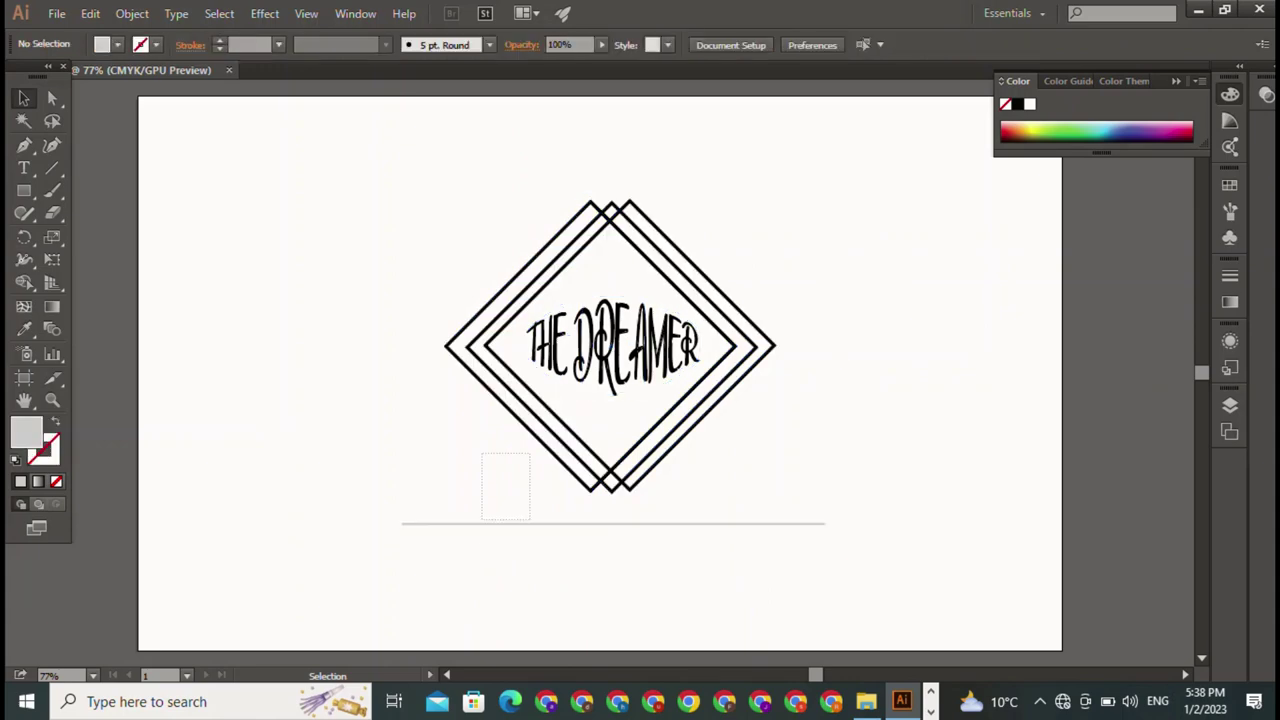
pyautogui.moveTo(488, 452); pyautogui.dragTo(532, 530)
pyautogui.hotkey('ctrl', 'shift', 'a')
pyautogui.click(612, 345)
pyautogui.press('a')
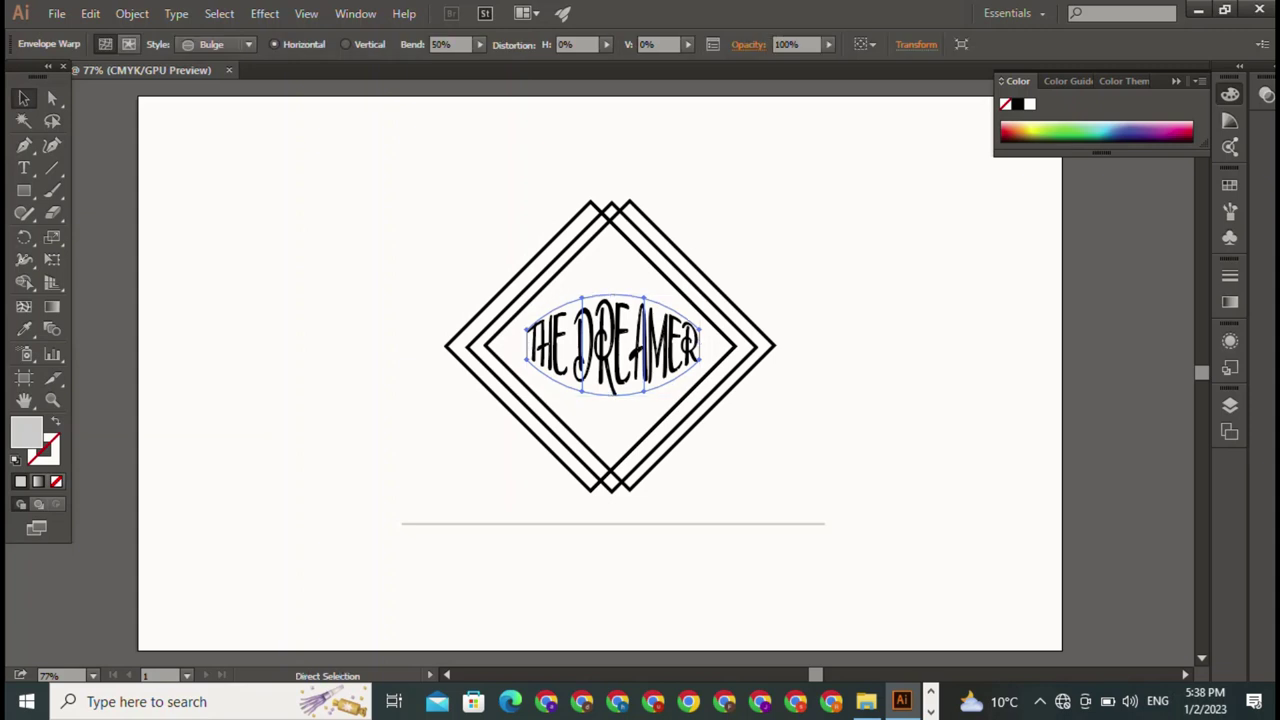
pyautogui.press('ctrl')
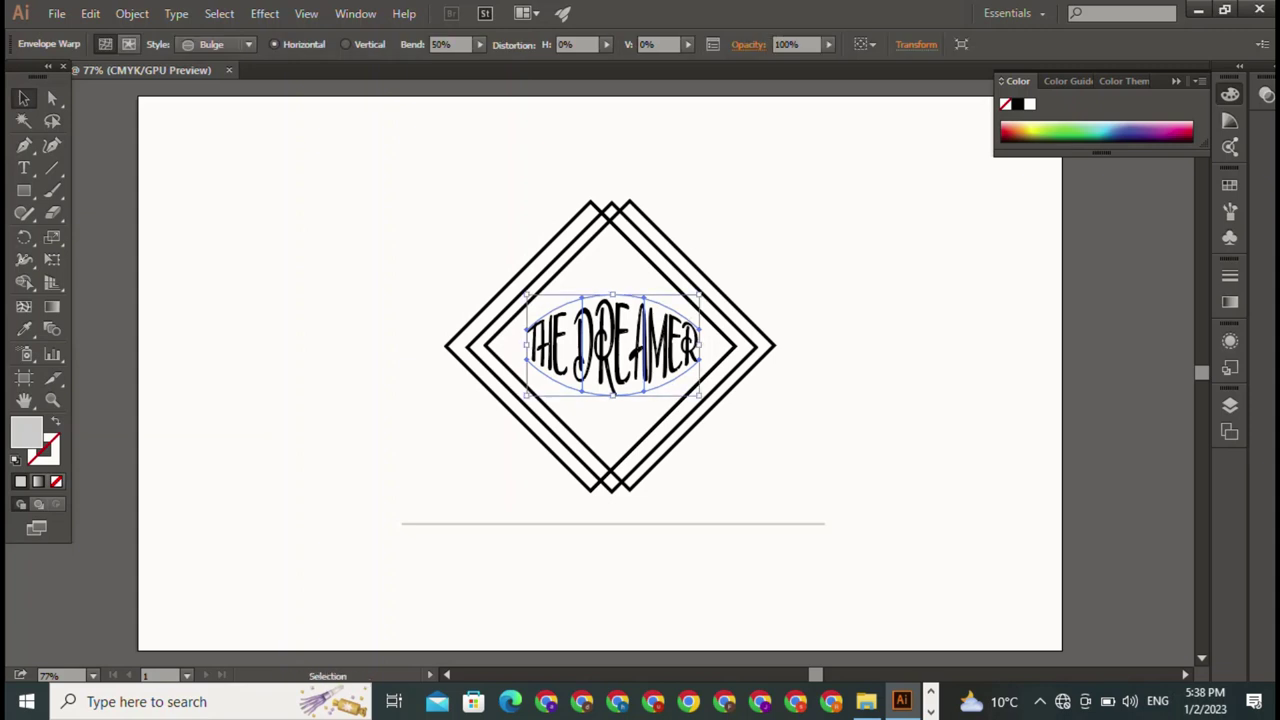
pyautogui.keyDown('shift'); pyautogui.click(613, 523); pyautogui.keyUp('shift')
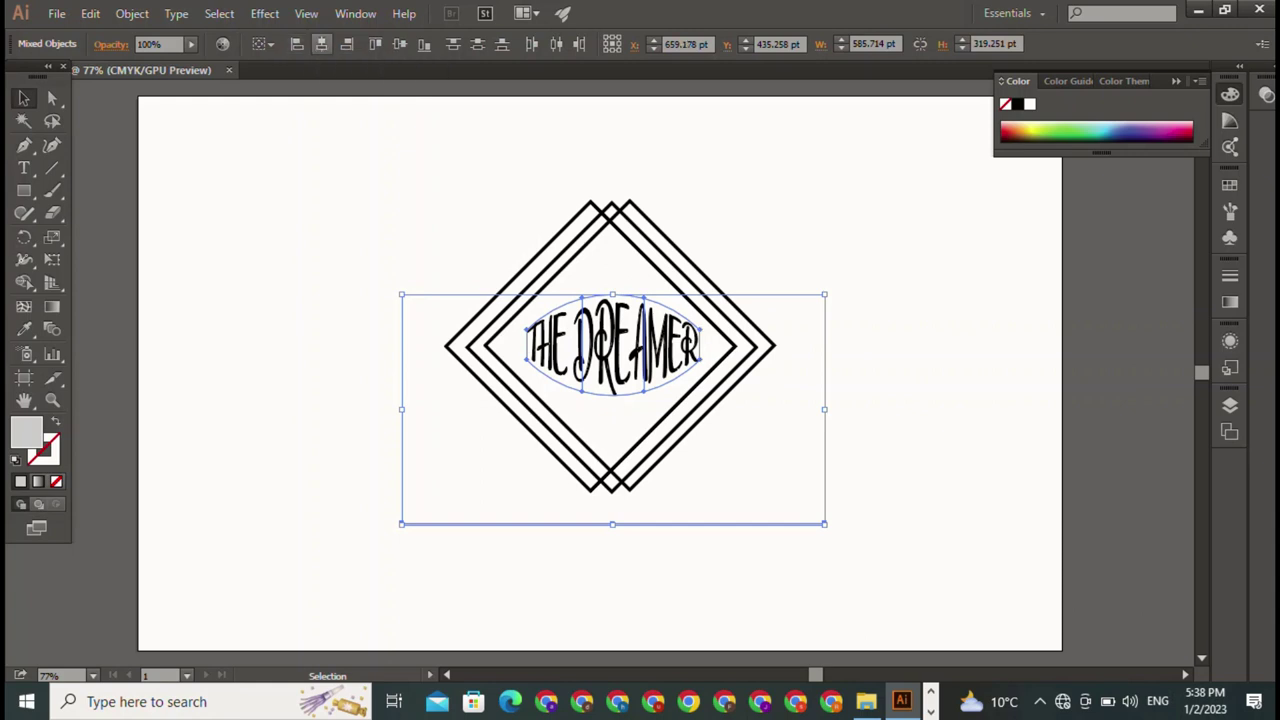
pyautogui.hotkey('ctrl', 'shift', 'a')
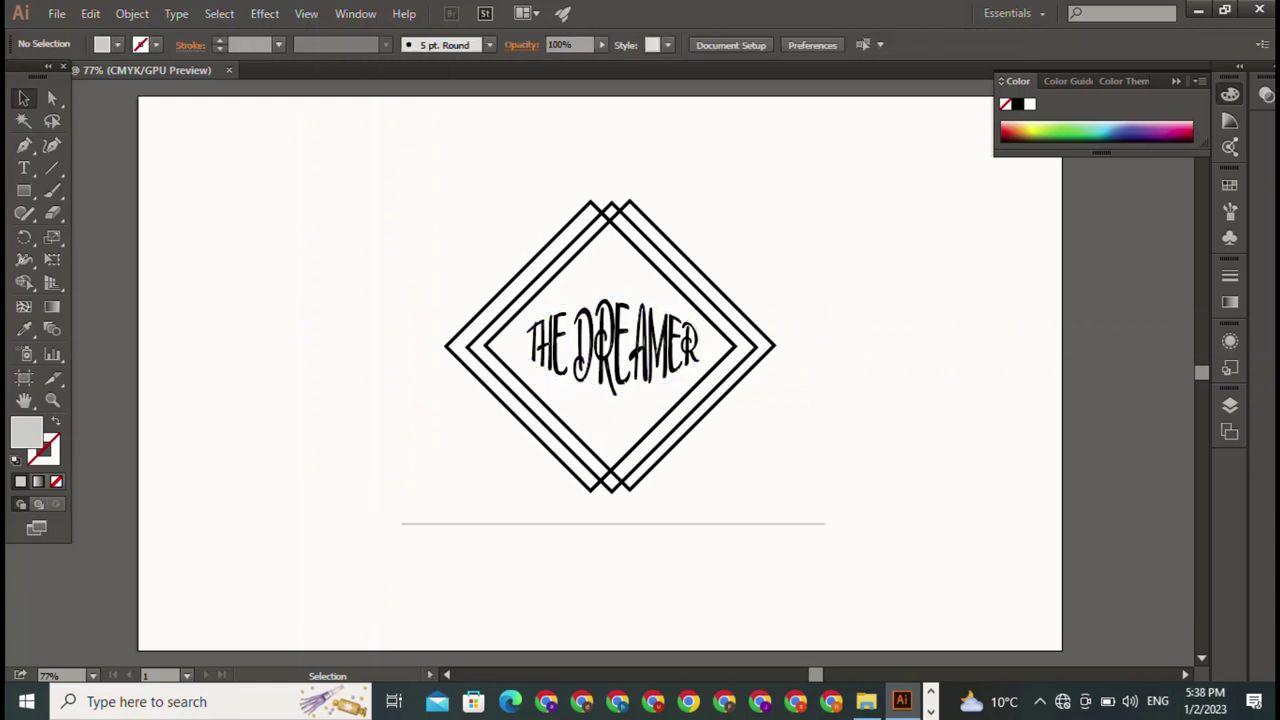